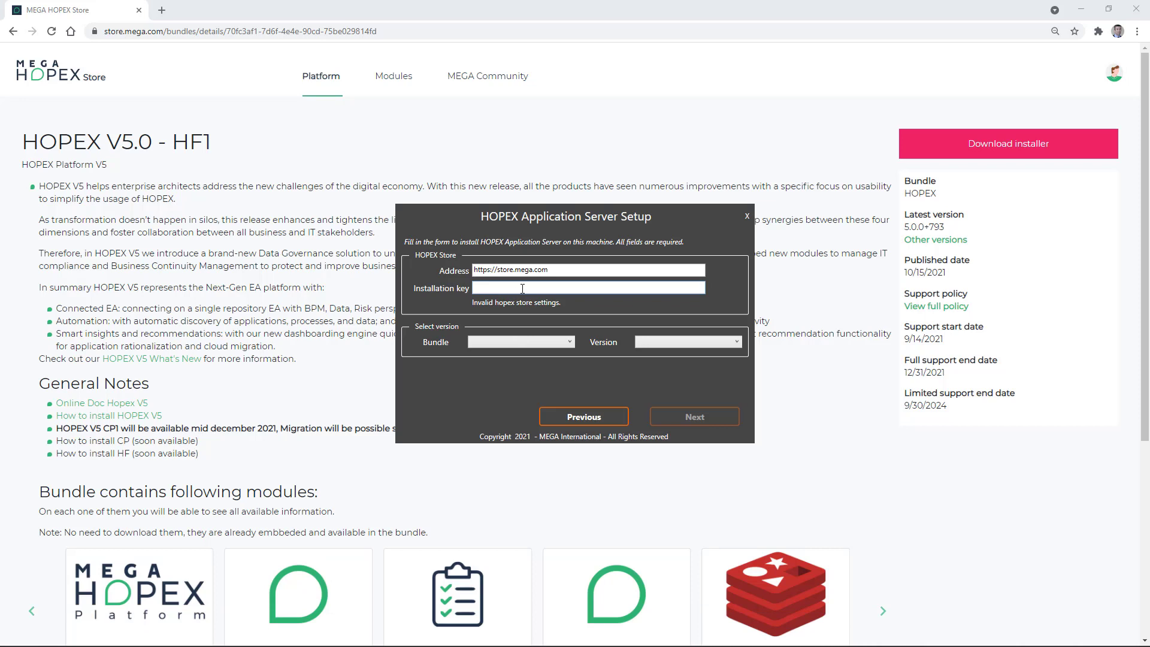
Step: Open the account menu on the MEGA HOPEX Store page
left_click(1111, 80)
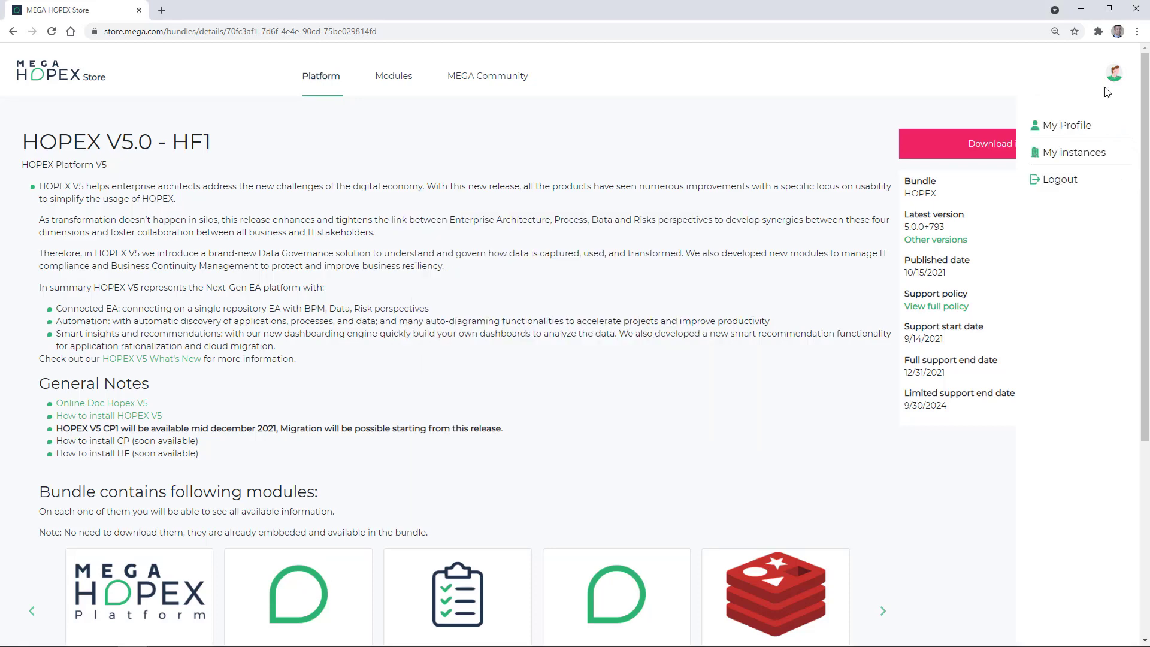
Step: Copy the installation key from the store's My Profile page and return to the setup
left_click(1084, 128)
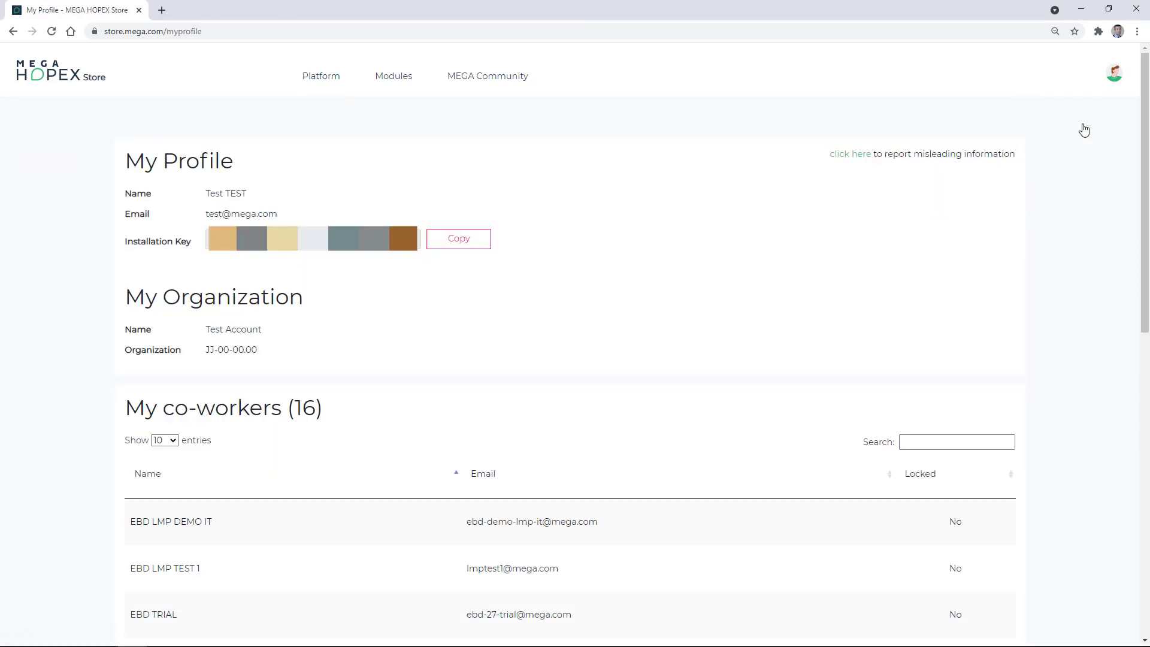
left_click(472, 249)
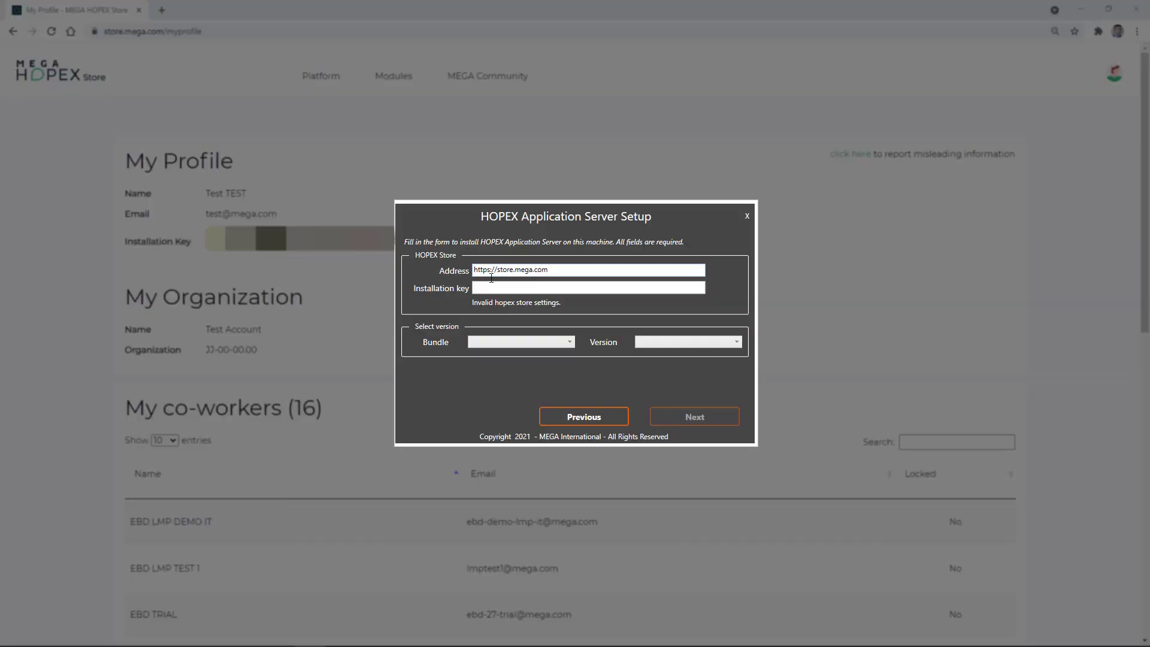
left_click(495, 287)
Step: Paste the installation key, choose version 5.0.0+710 (HOPEX V5.0), and continue to the module list
key("ctrl+v")
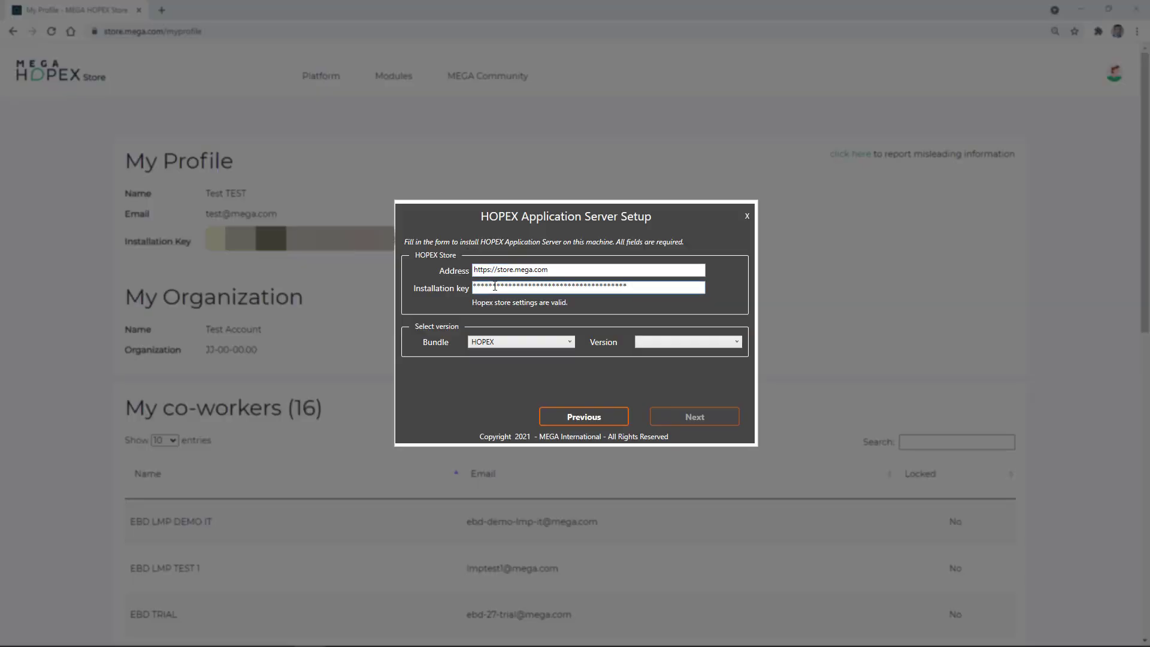
left_click(668, 344)
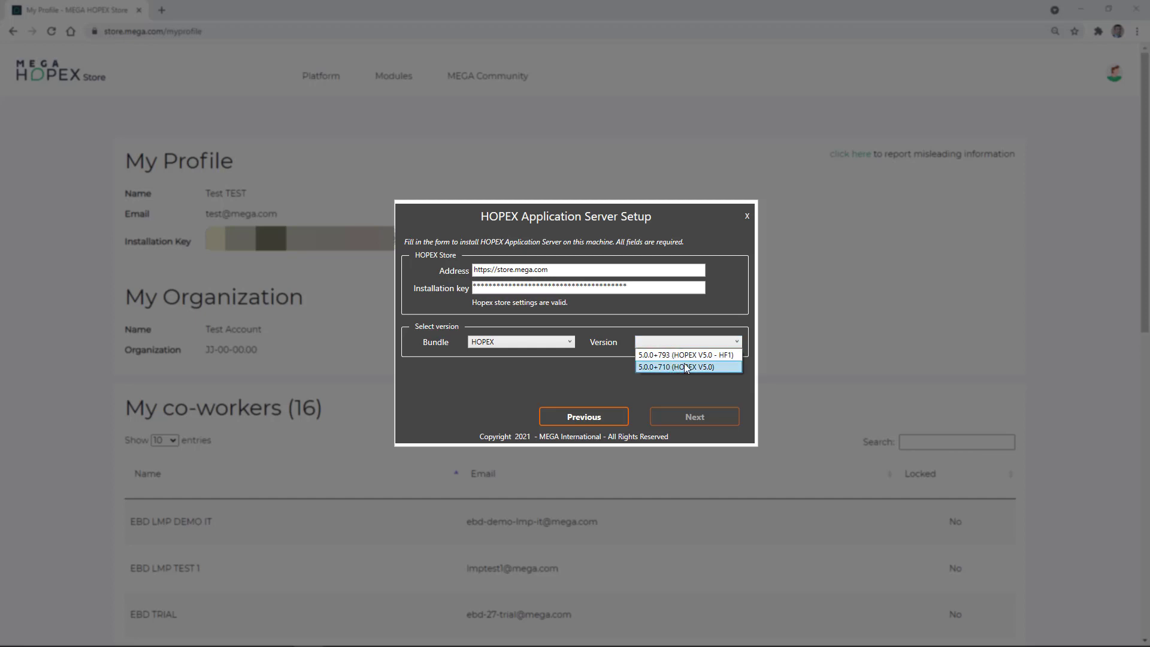
left_click(687, 367)
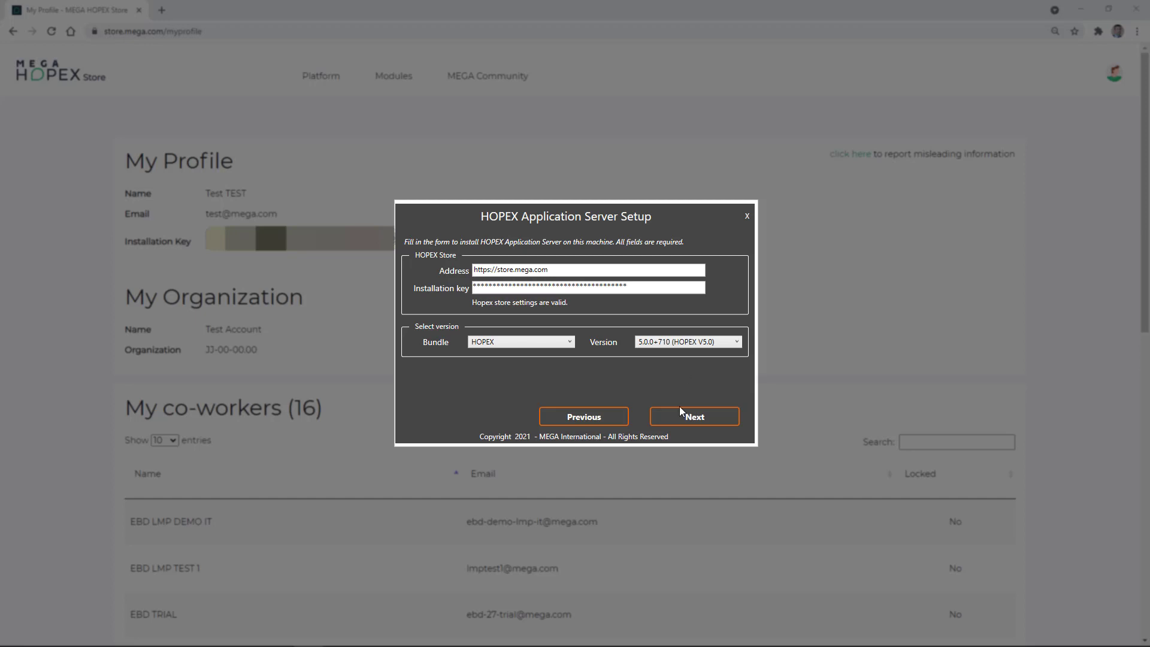
left_click(693, 418)
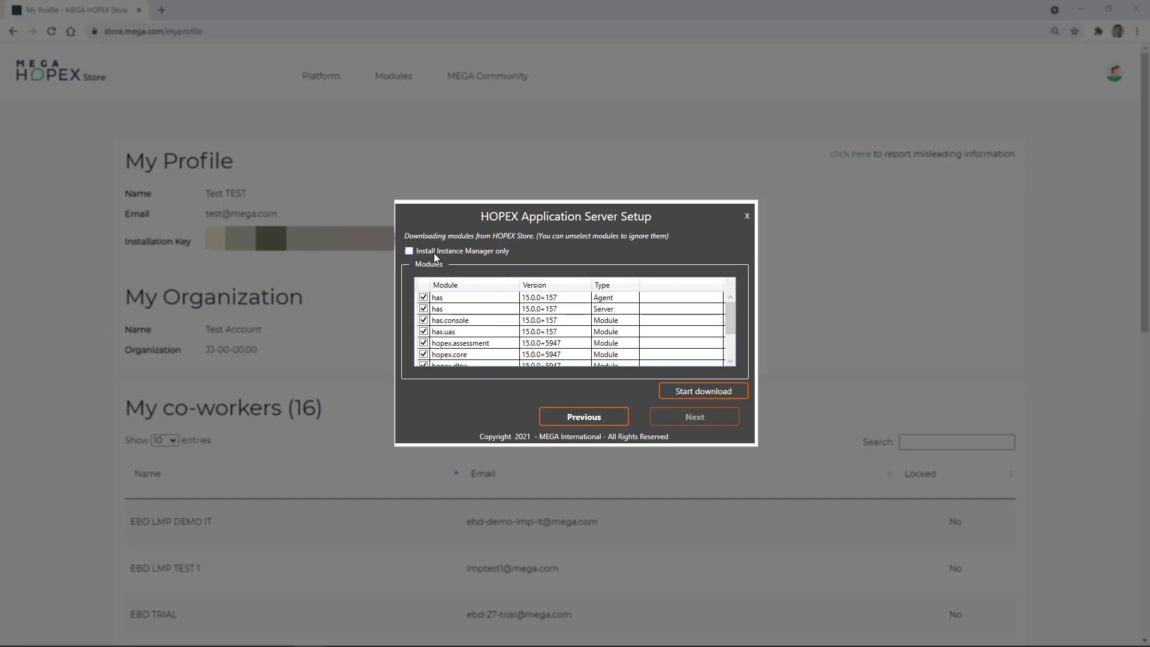
Step: Download all listed HOPEX modules until each reaches 100%
left_click(697, 393)
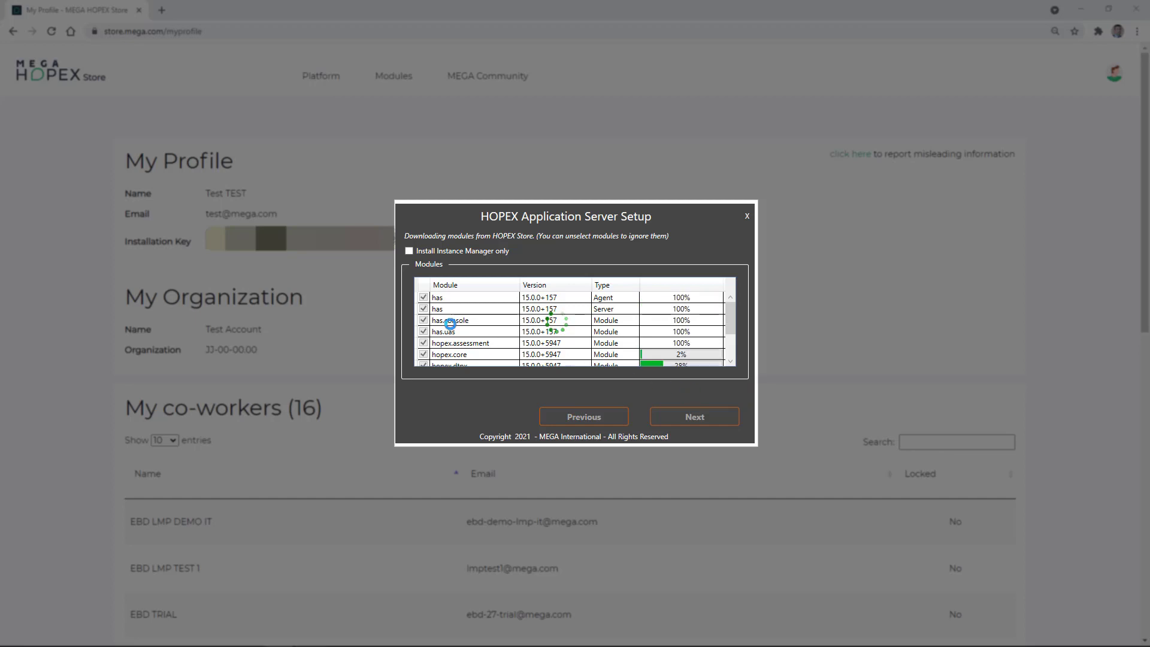
left_click(730, 348)
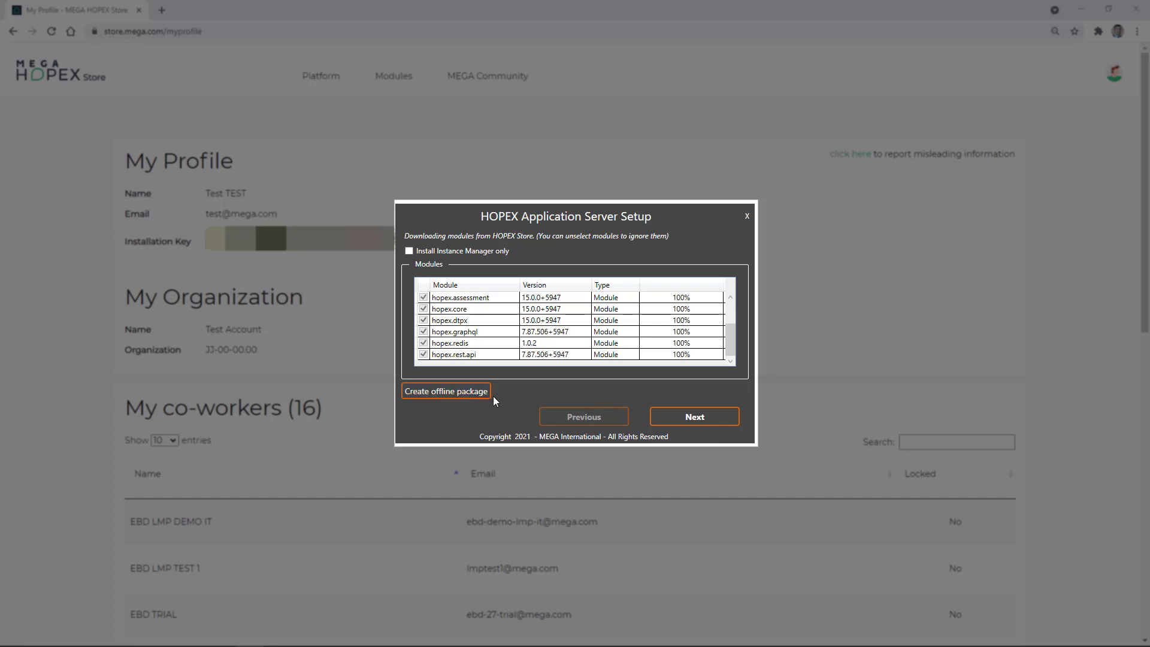
Step: Enter and confirm the Instance Manager password, keep Production mode, and start the installation
left_click(684, 422)
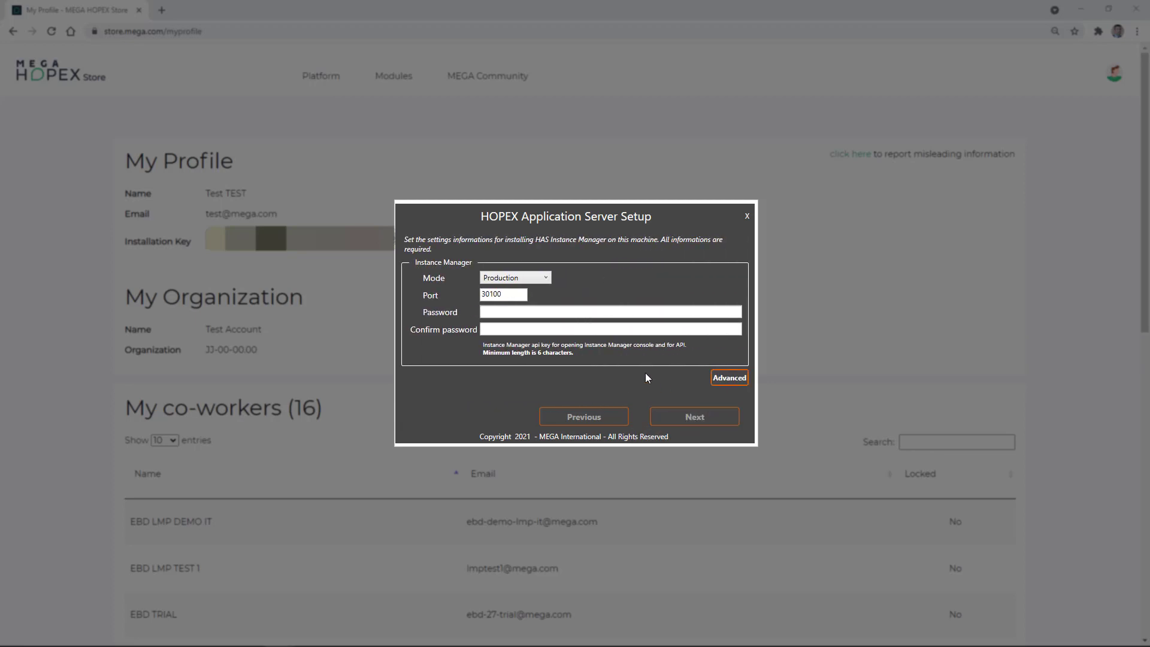
left_click(541, 312)
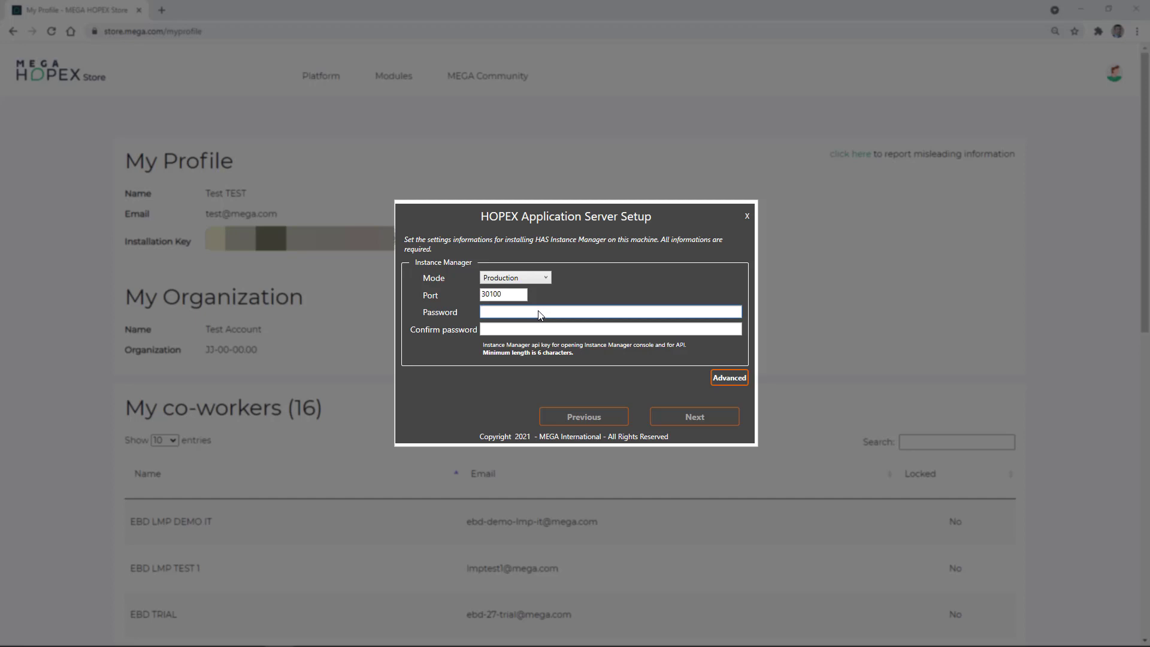
type("********")
key("Tab")
type("********")
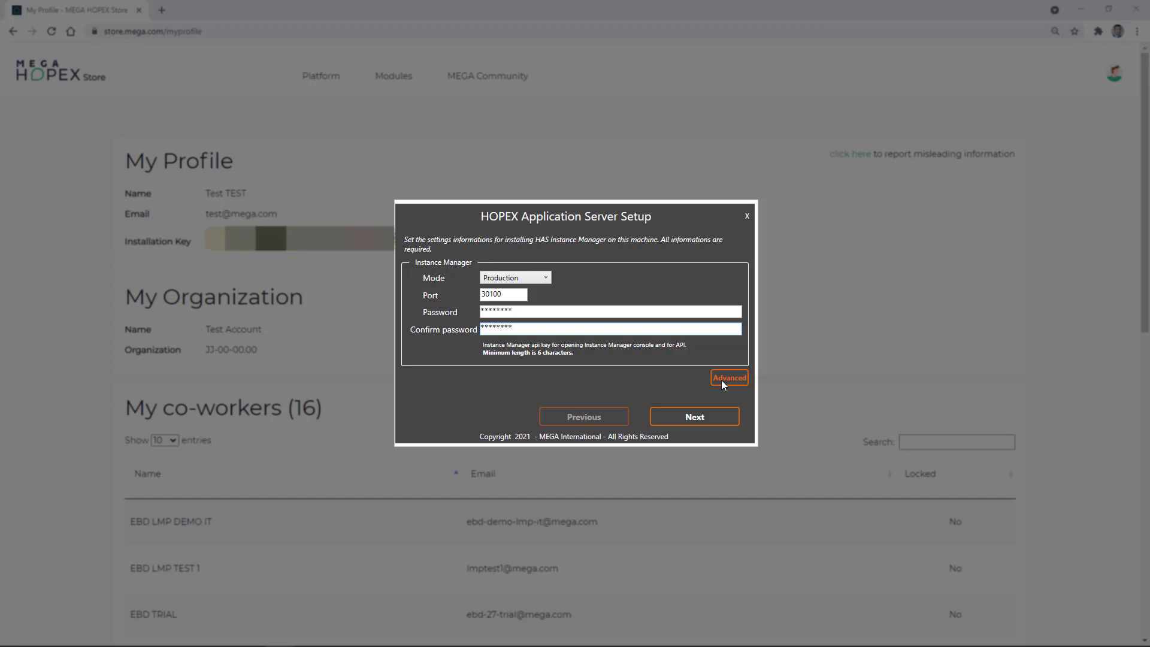
left_click(546, 278)
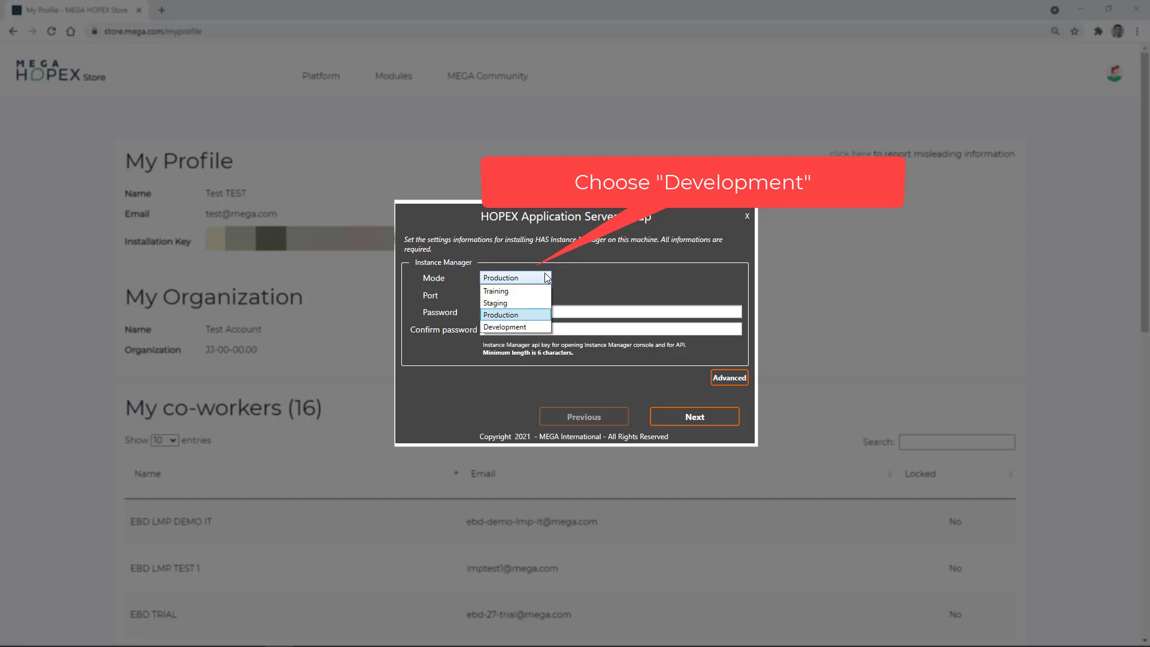
left_click(548, 278)
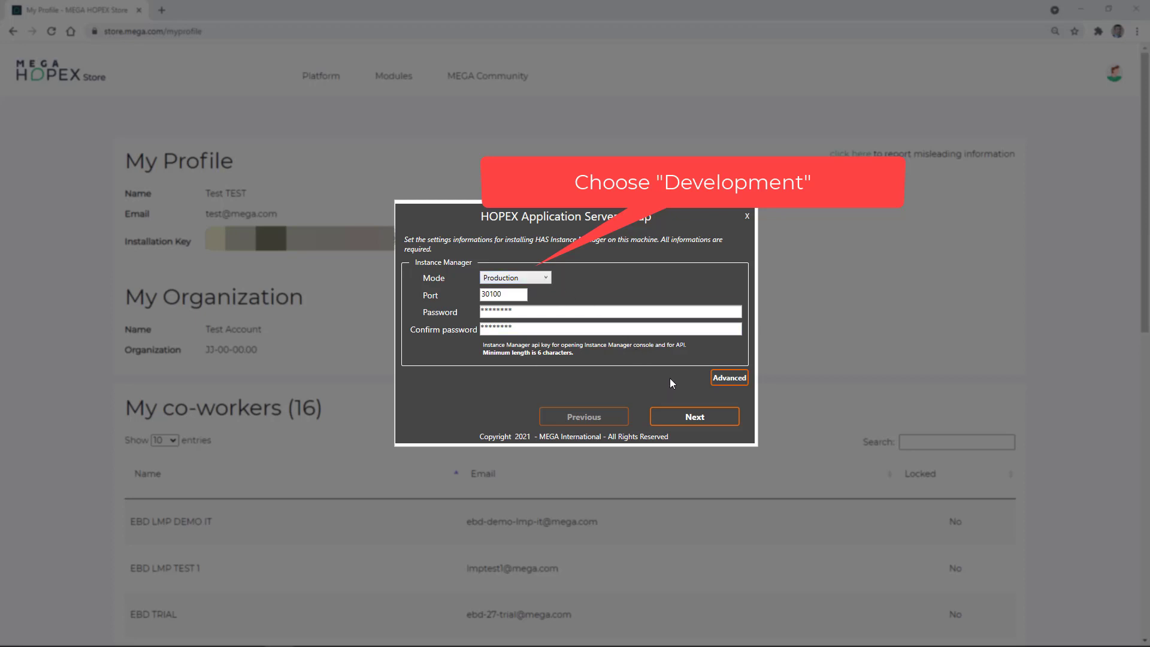
left_click(700, 415)
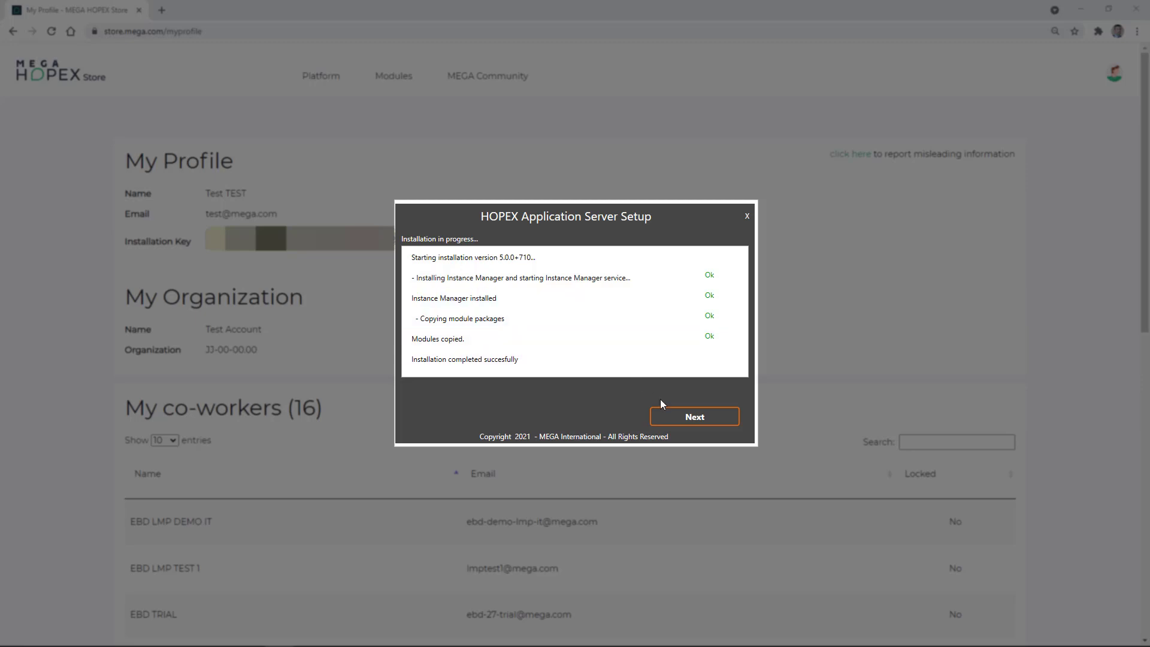
Step: Move past the finished install log and open the Instance Manager console
left_click(695, 418)
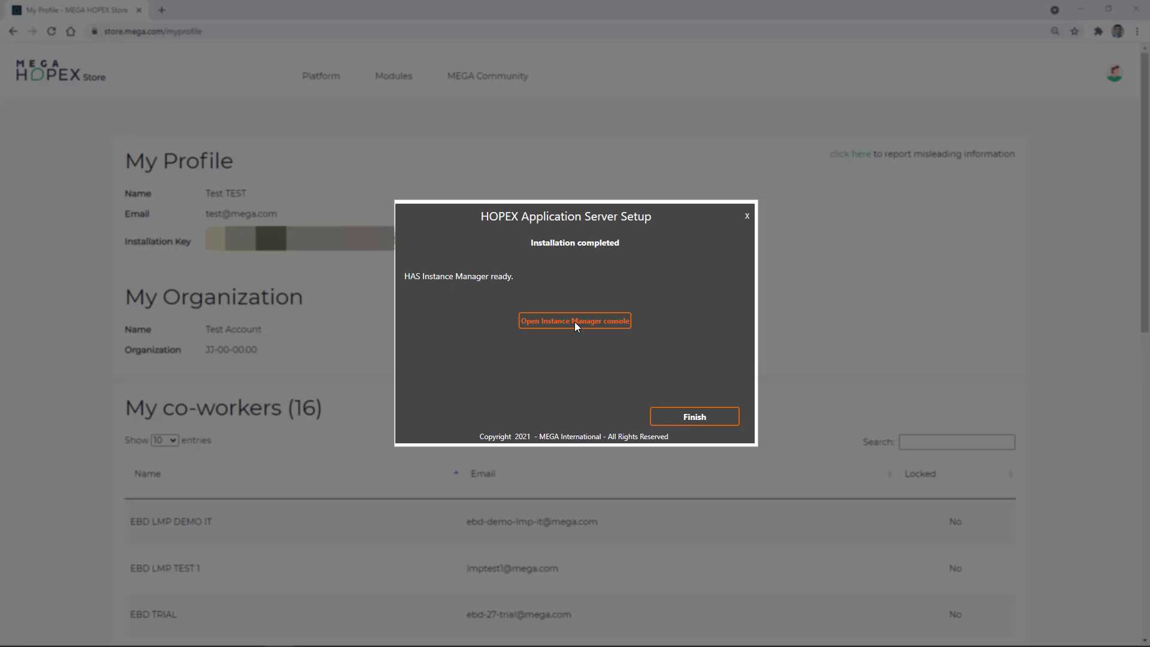
left_click(576, 327)
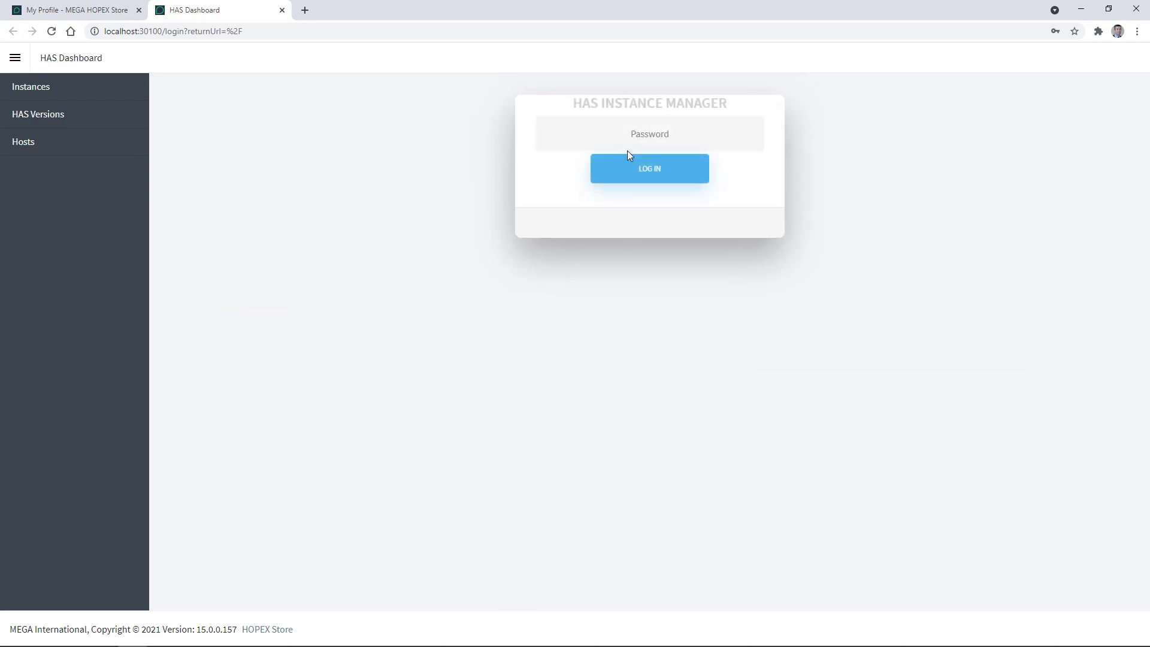
Step: Sign in to HAS Instance Manager with the admin password and begin creating an instance
left_click(655, 132)
type("abc")
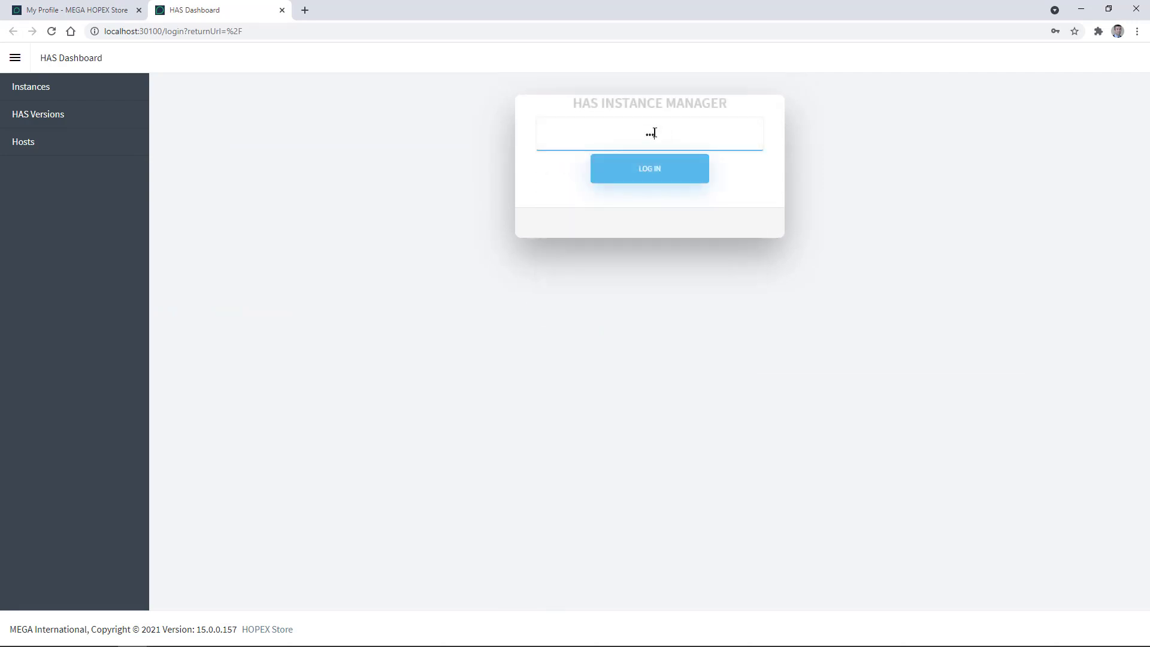
type("defg")
left_click(647, 180)
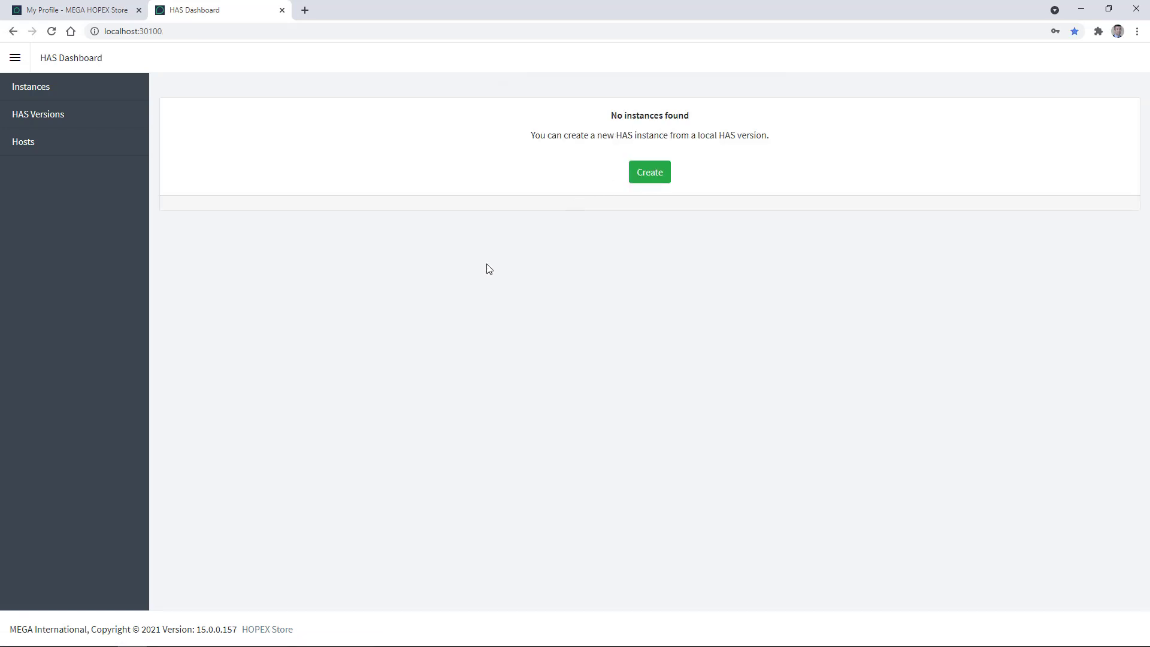
left_click(650, 179)
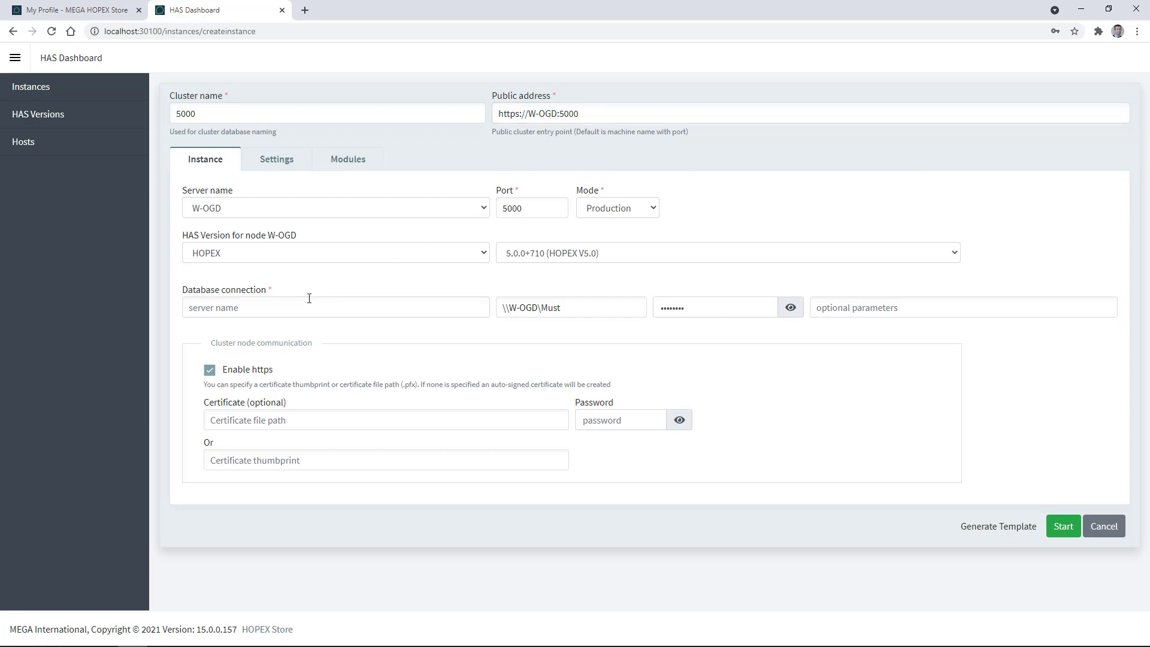
Step: Use database server W-OGD\SQLEXPRESS2019 with login sa, then view the instance settings
left_click(231, 309)
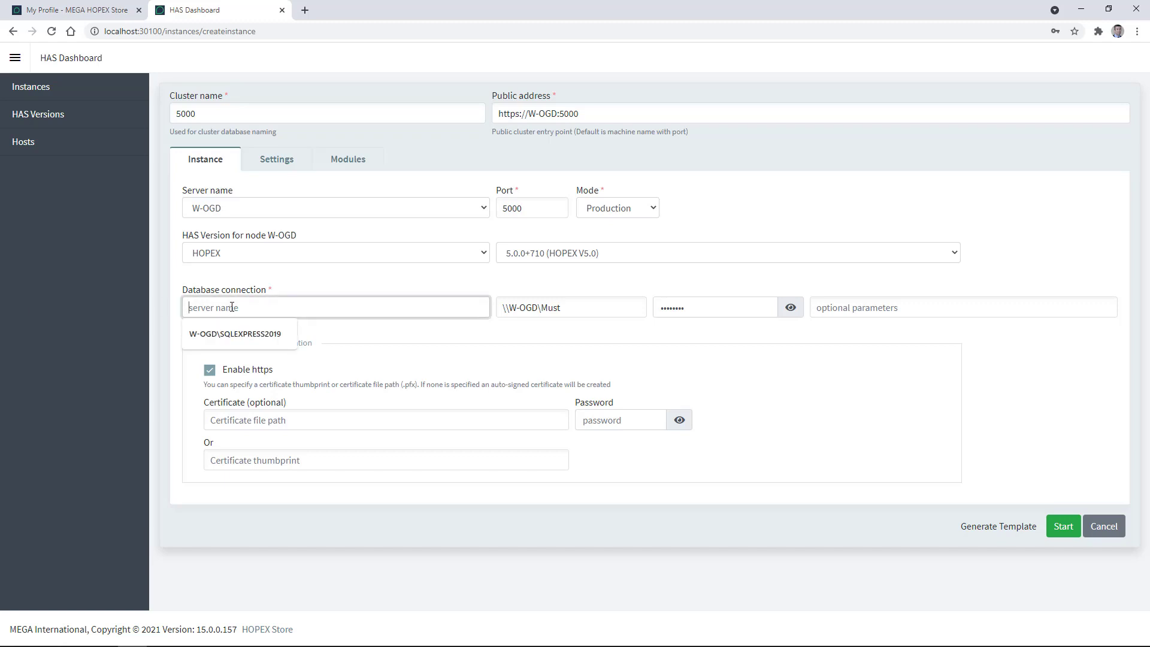
left_click(242, 332)
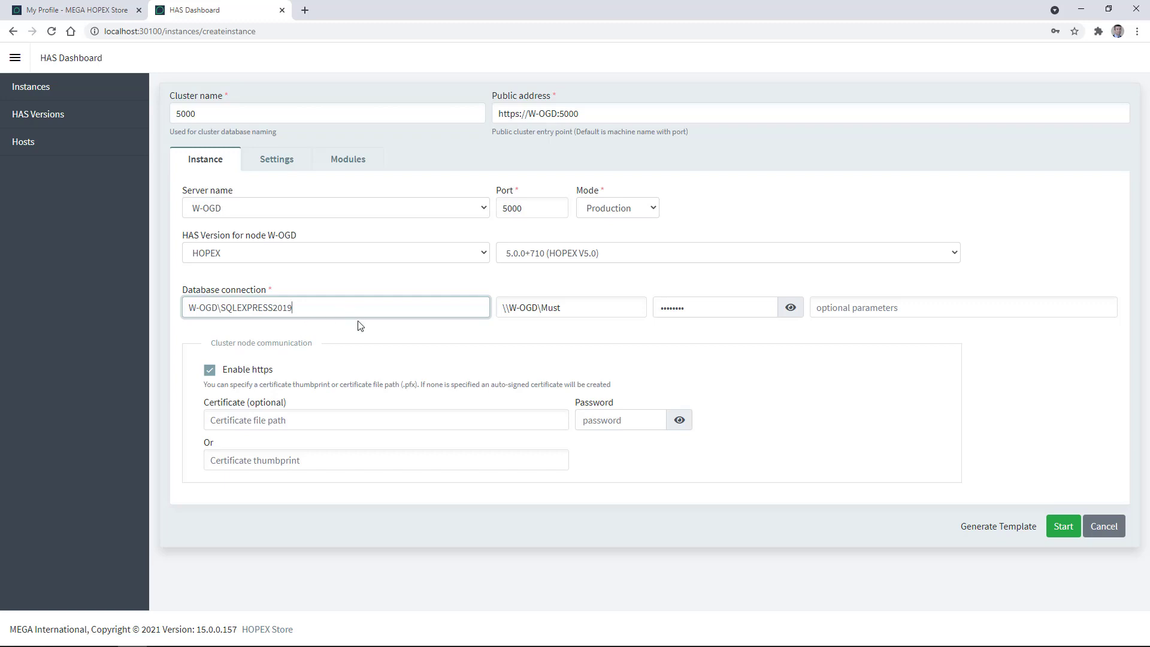
triple_click(561, 310)
type("sa")
key("Tab")
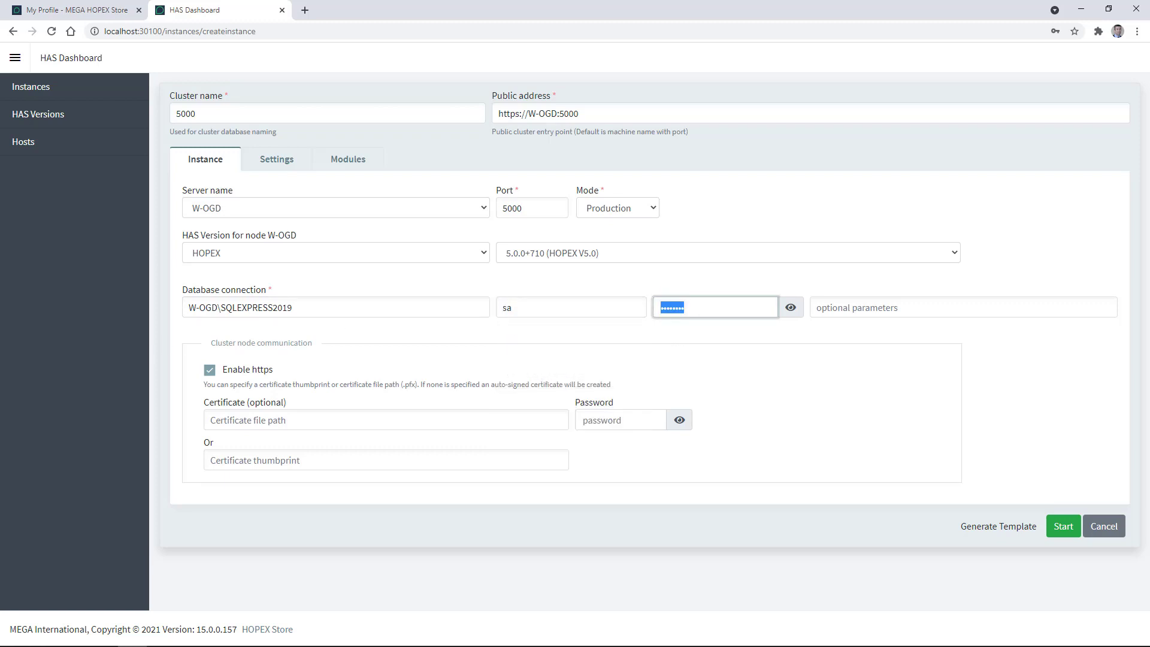
key("alt+Tab")
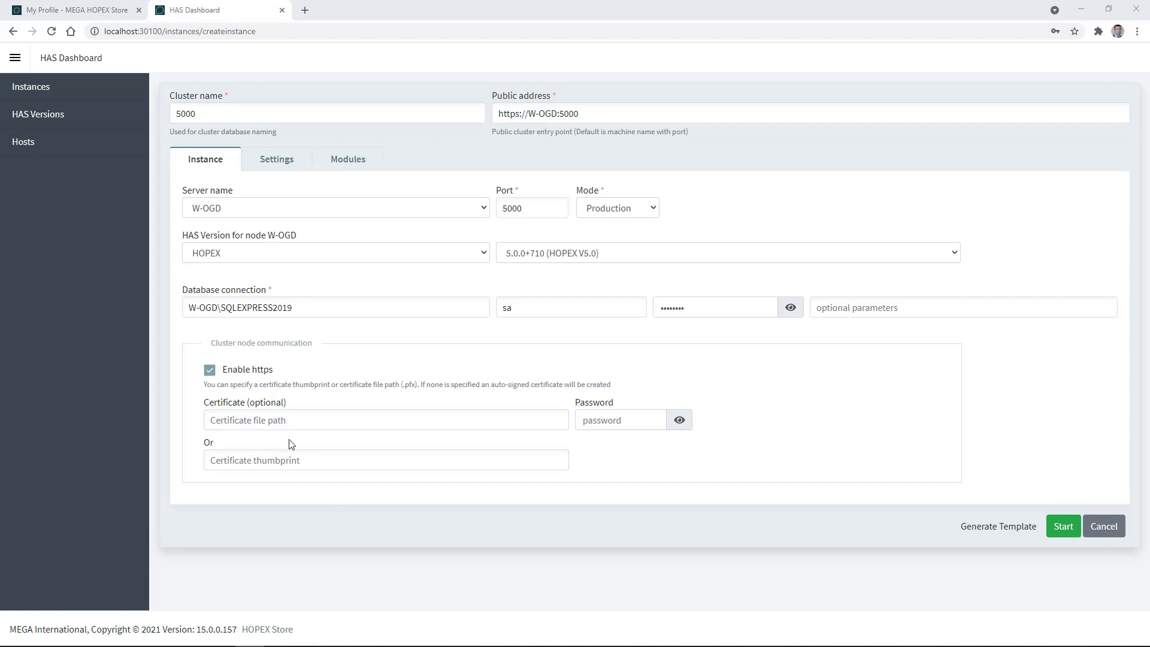
left_click(279, 166)
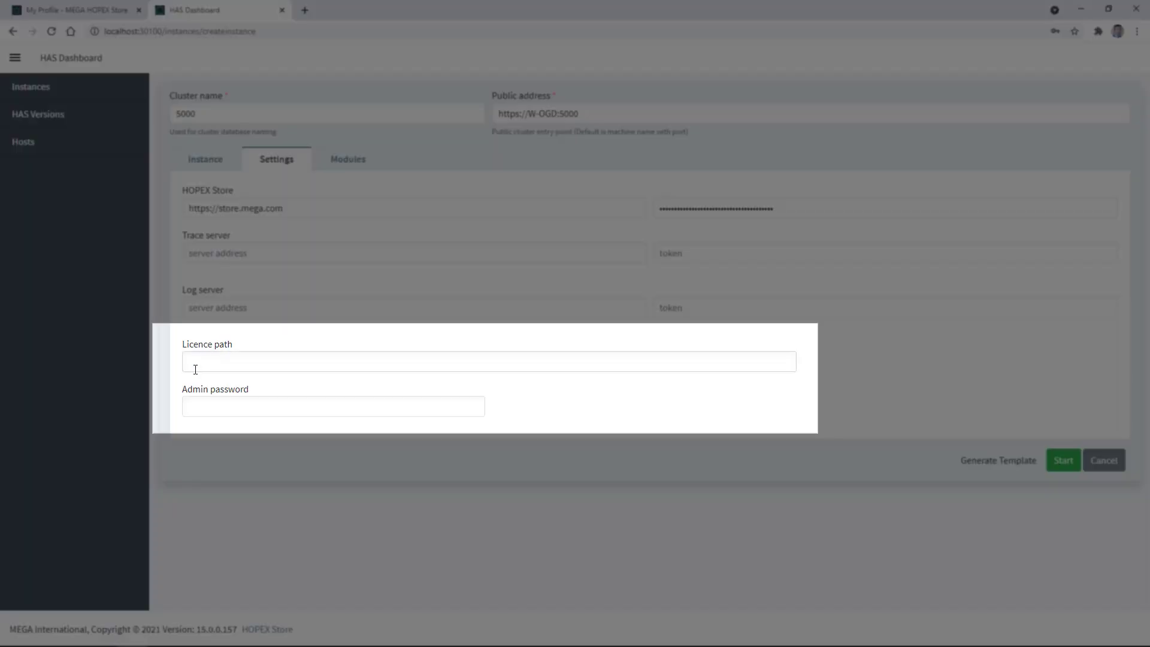
Step: Set the licence path to \\W-OGD\Must and view the bundle's included modules
left_click(203, 365)
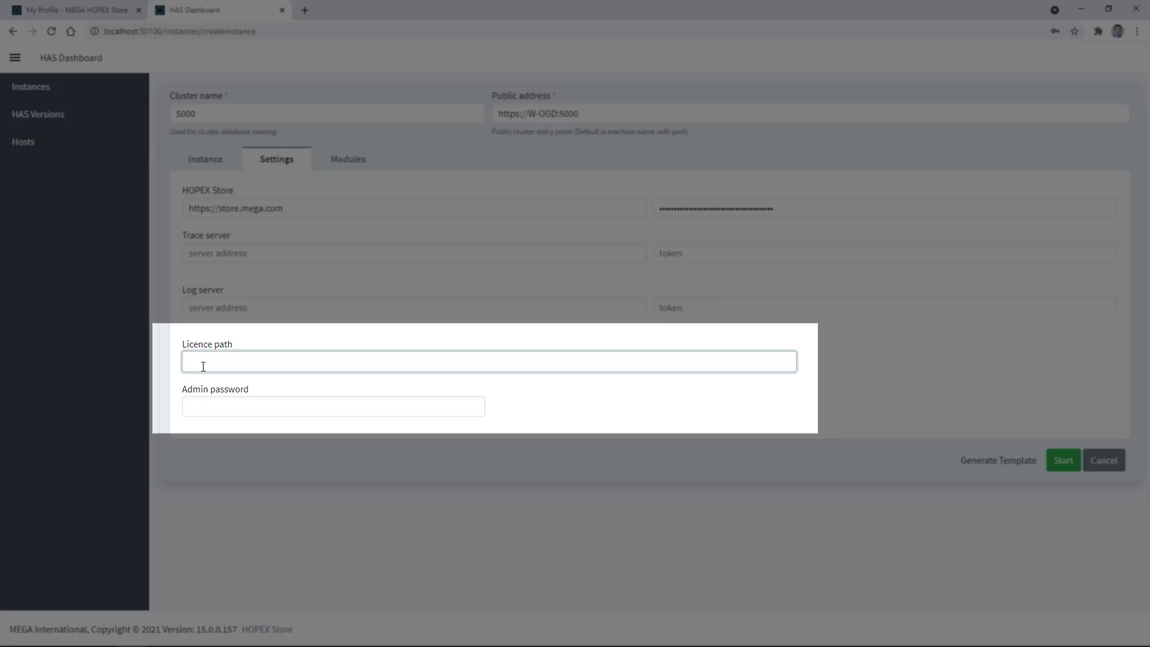
type("\\\\W-OGD\\Must")
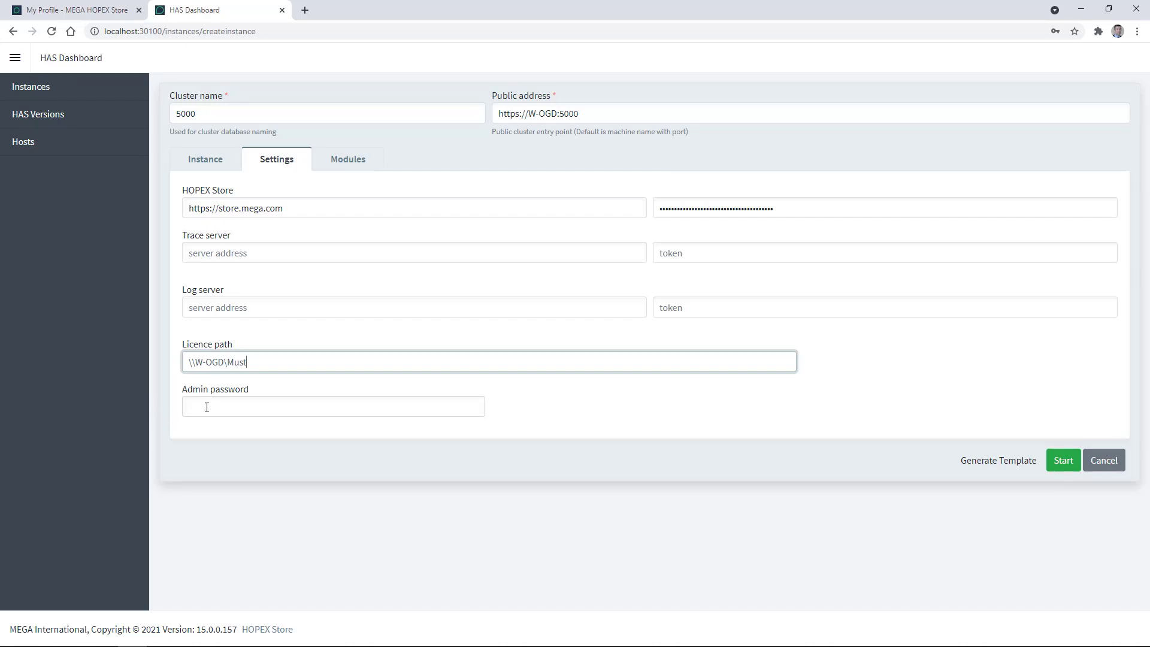
left_click(348, 160)
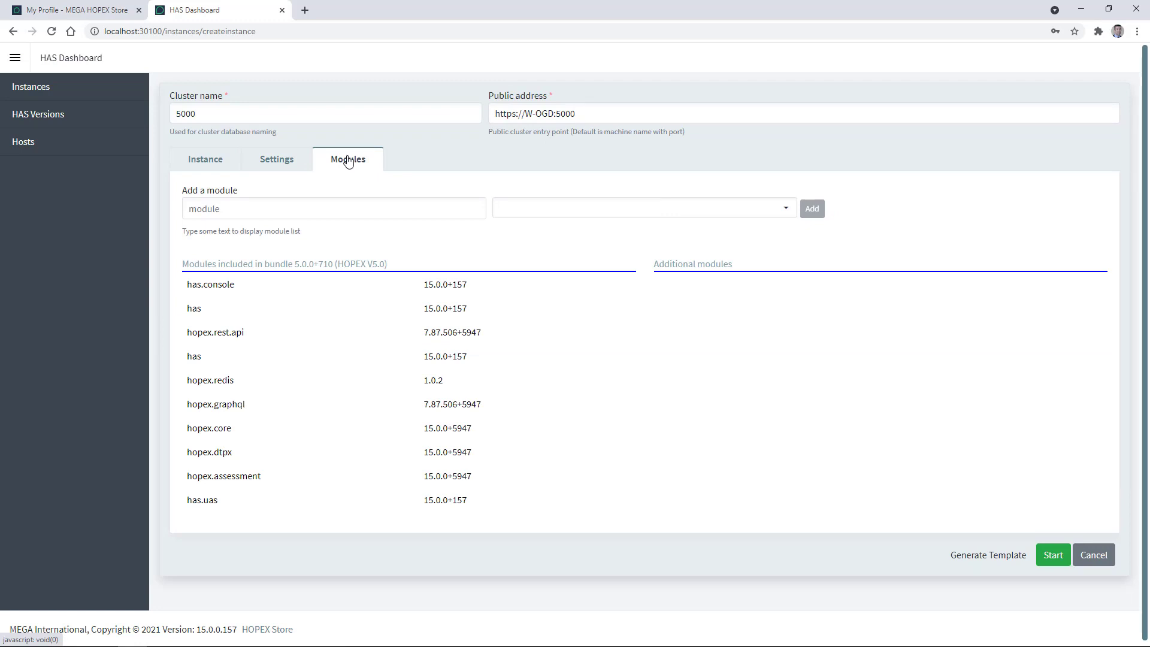
Step: Search 'demo' and add backup.demo version 15.0.0+1 as an additional module
left_click(329, 229)
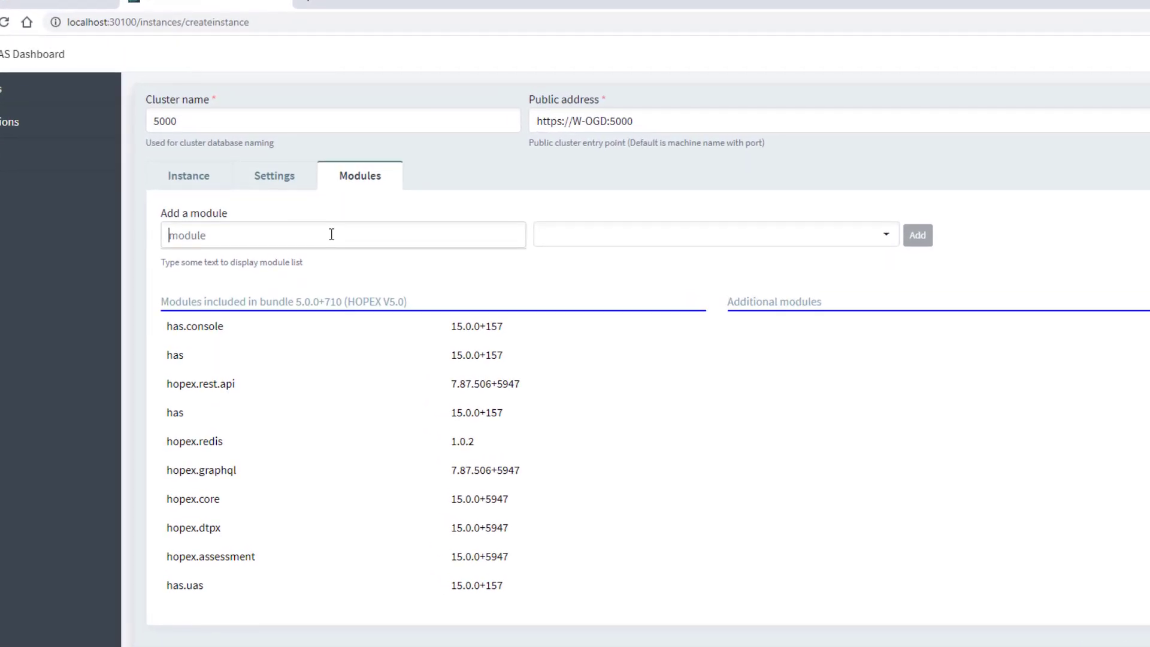
type("demo")
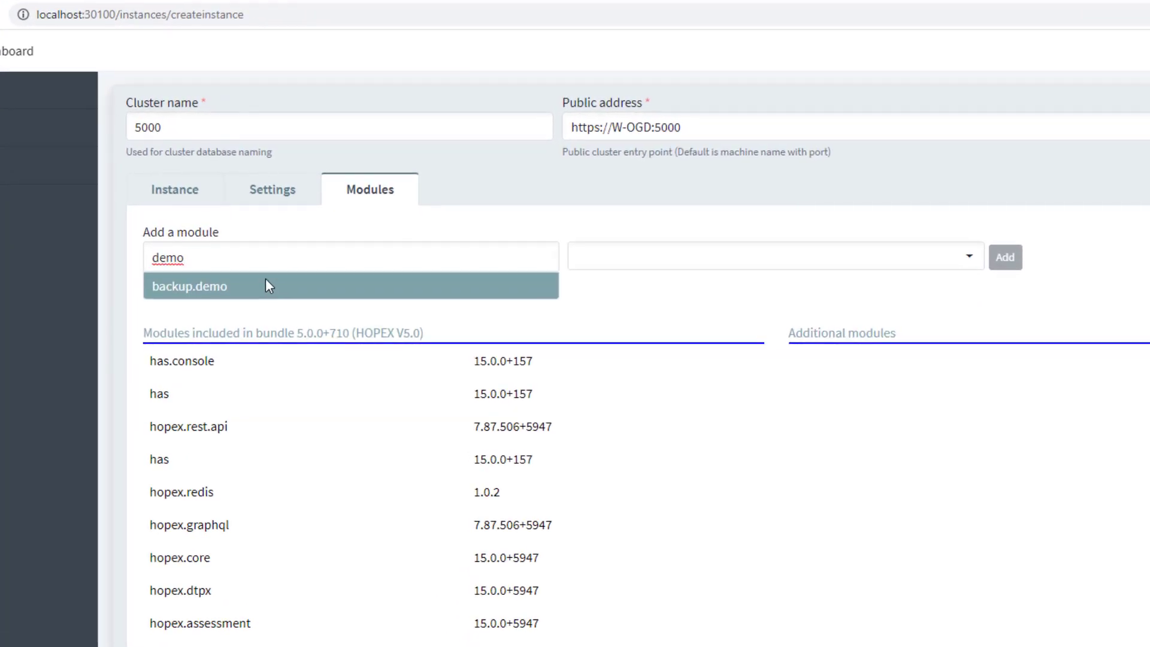
left_click(325, 281)
left_click(736, 275)
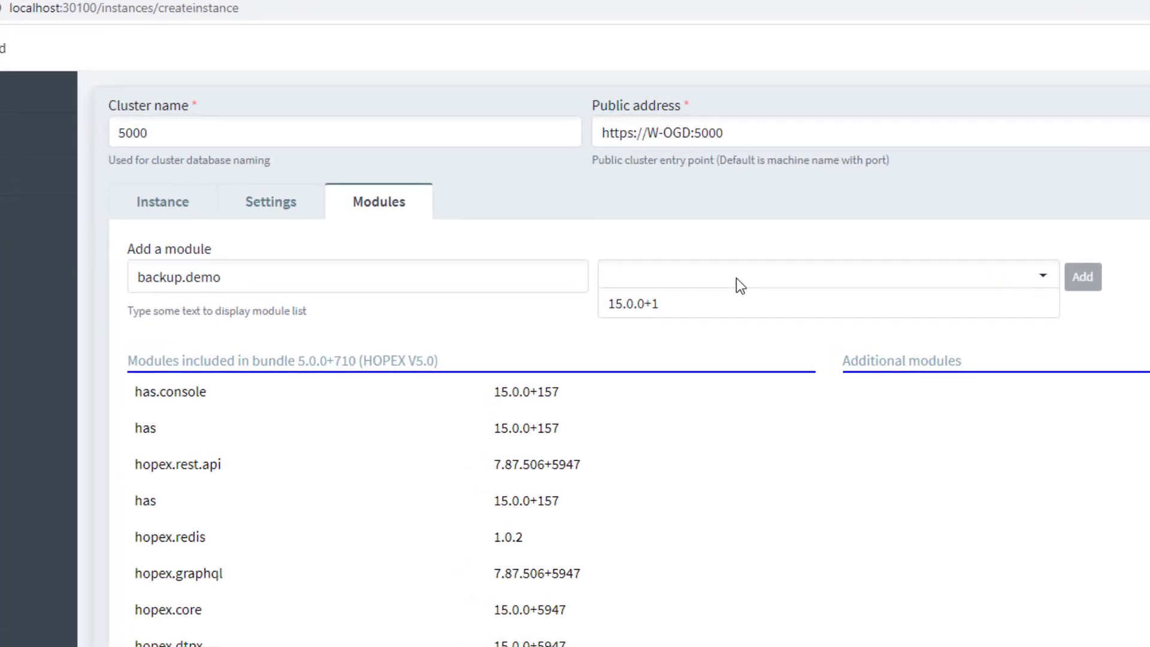
left_click(639, 314)
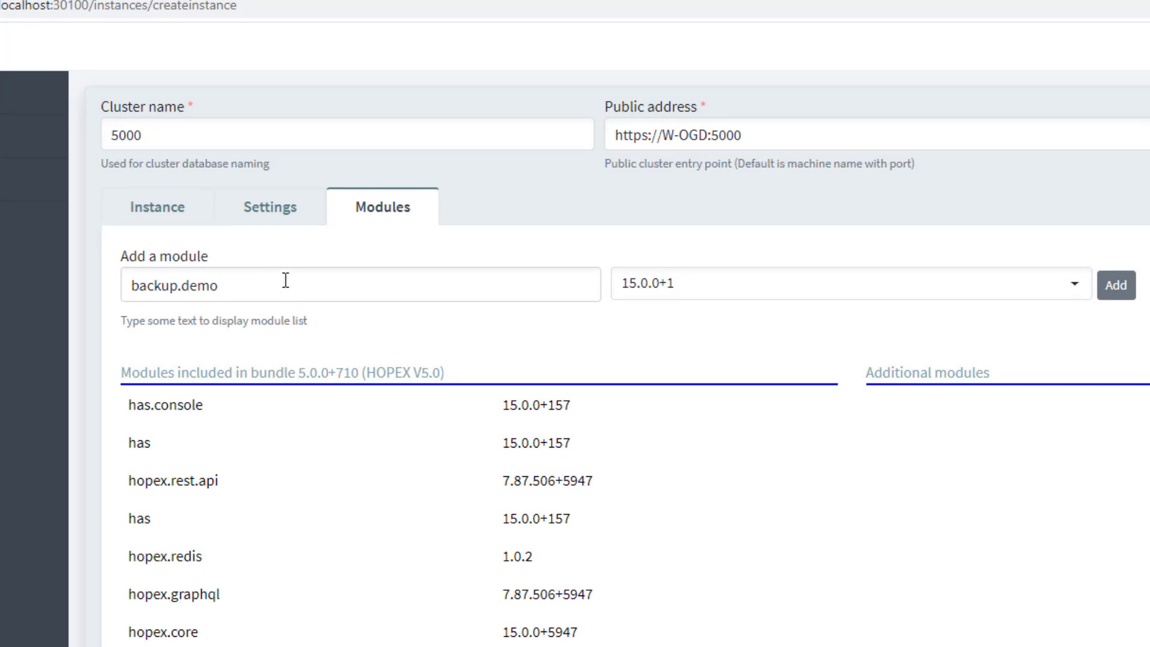
left_click(1118, 293)
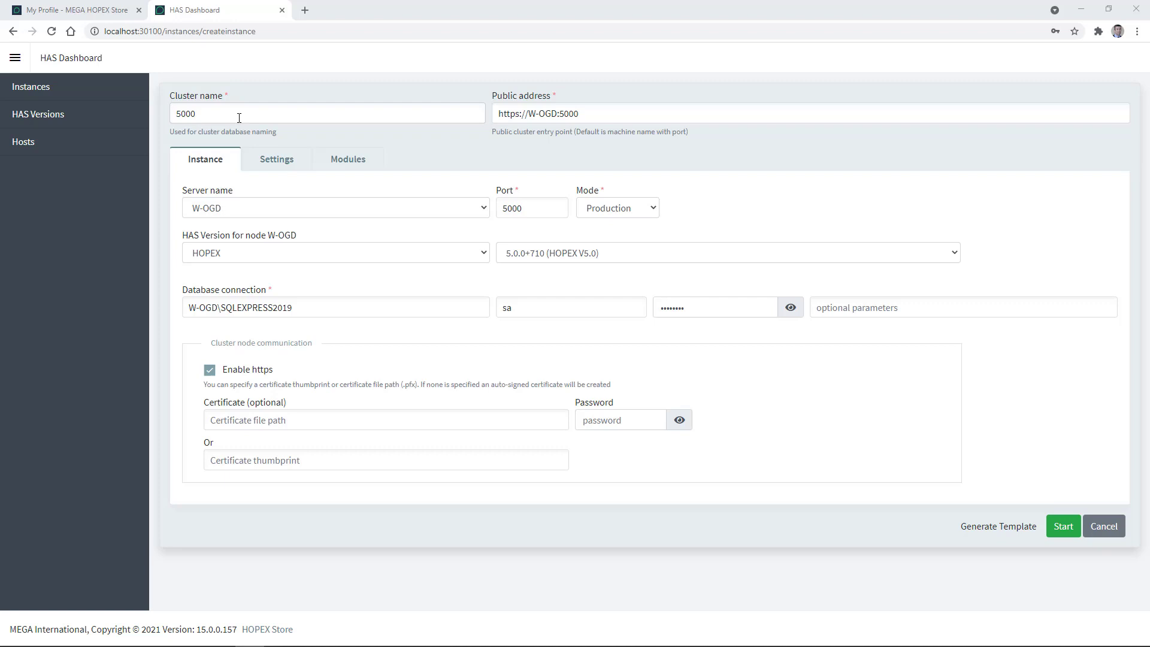
Step: Start cluster instance 5000 so node W-OGD runs on port 5000
left_click(1064, 526)
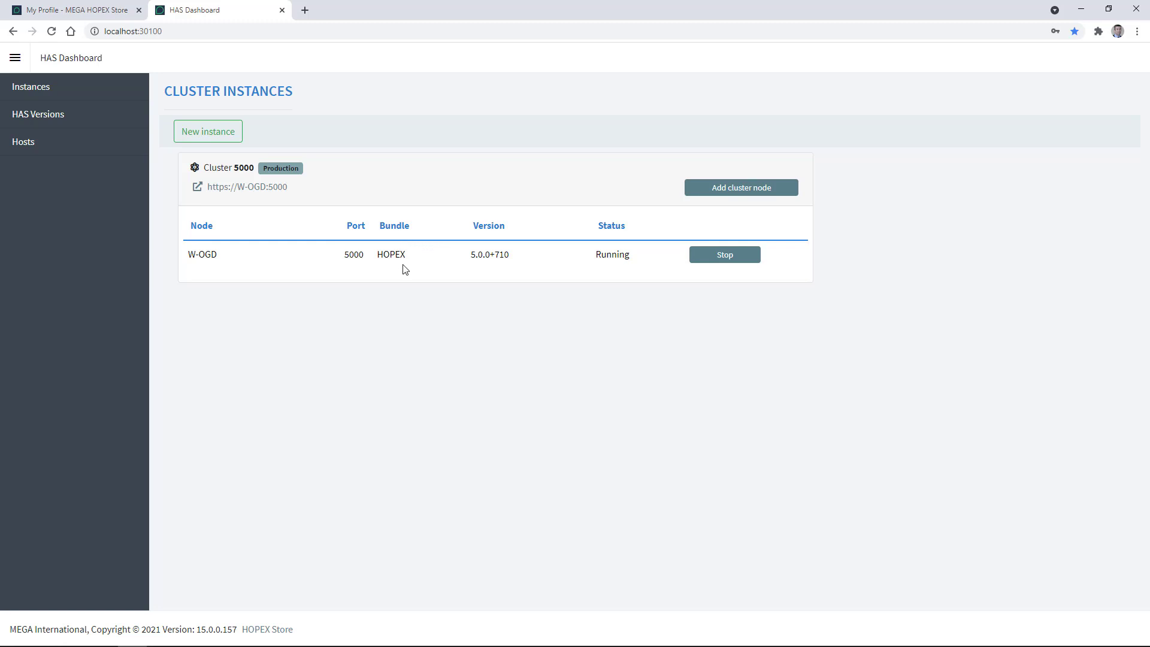
left_click(238, 188)
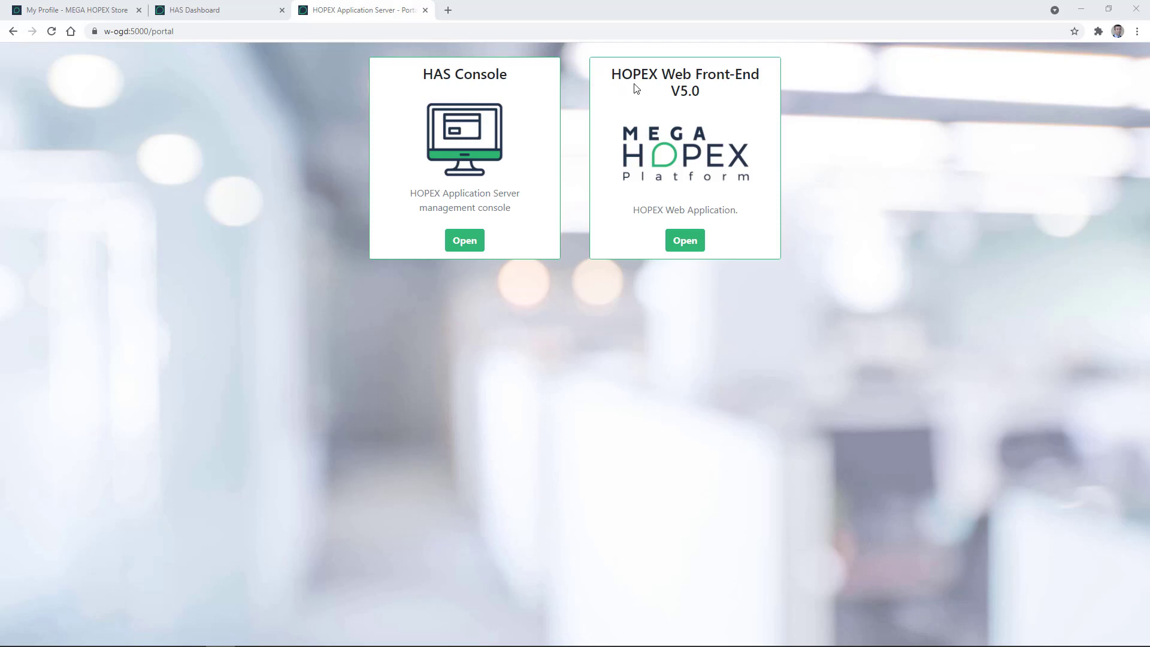
left_click(469, 240)
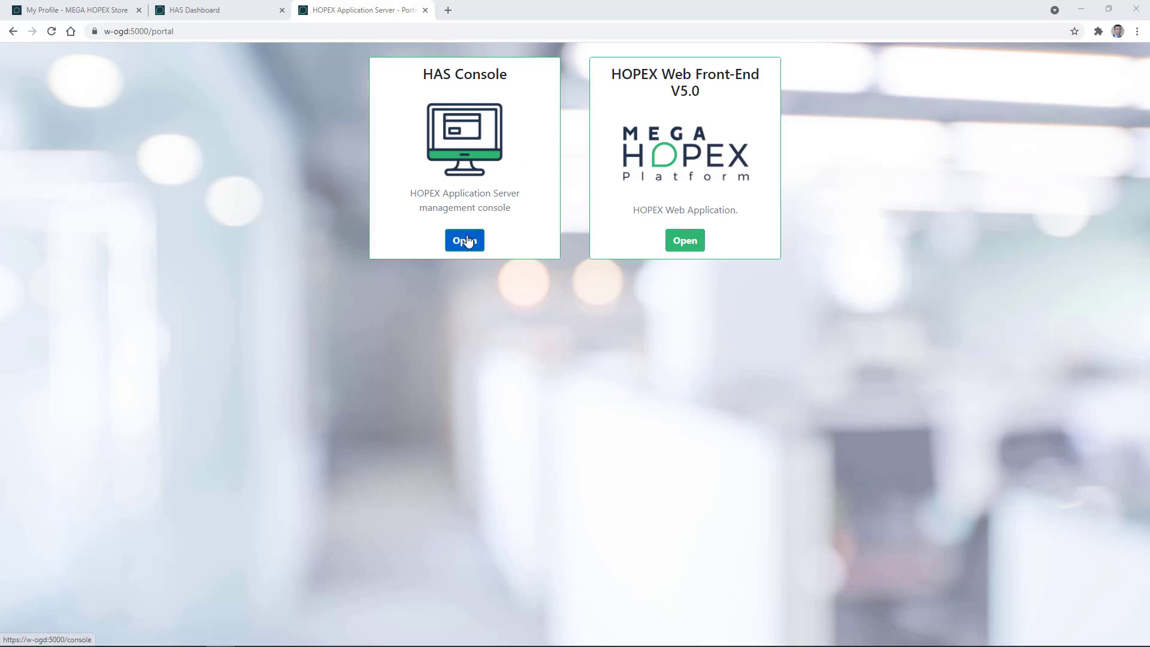
left_click(468, 246)
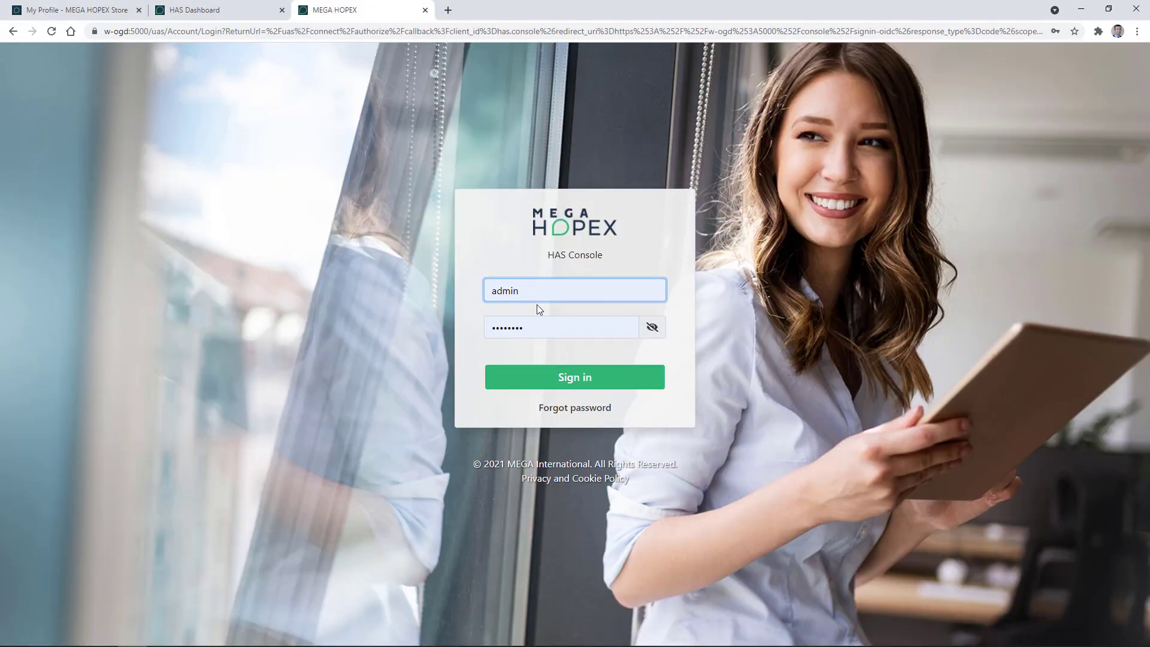
Step: Sign in to HAS Console as admin with the initial password
left_click_drag(530, 328, 482, 328)
type("••••")
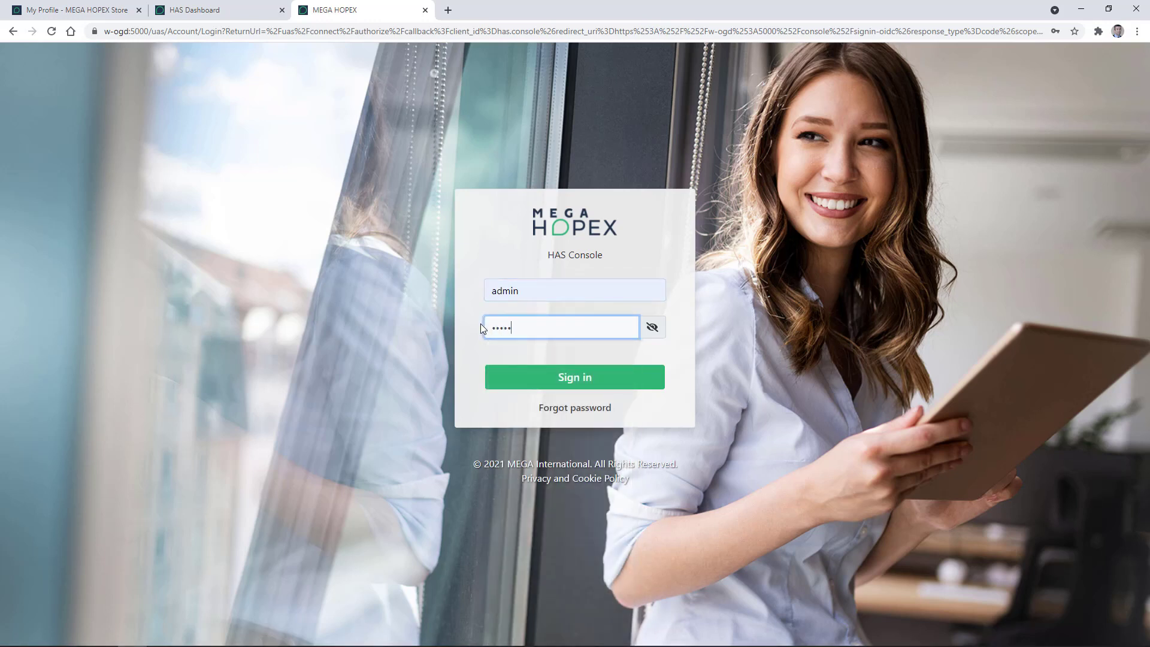
type("•")
left_click(651, 333)
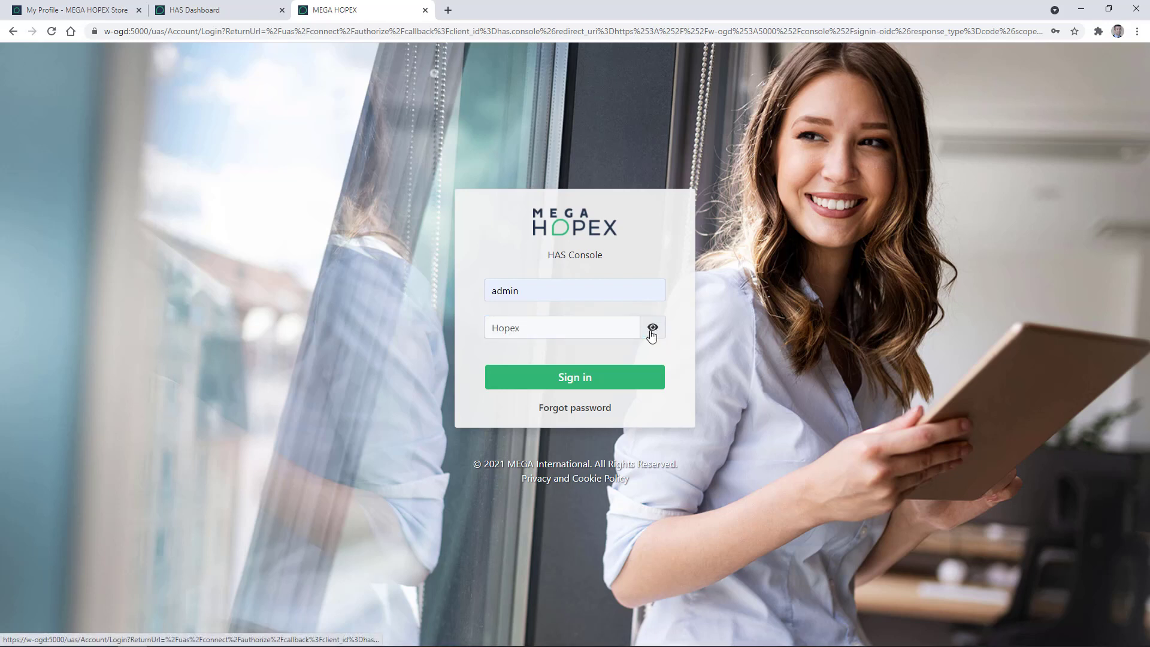
left_click(651, 333)
left_click(581, 382)
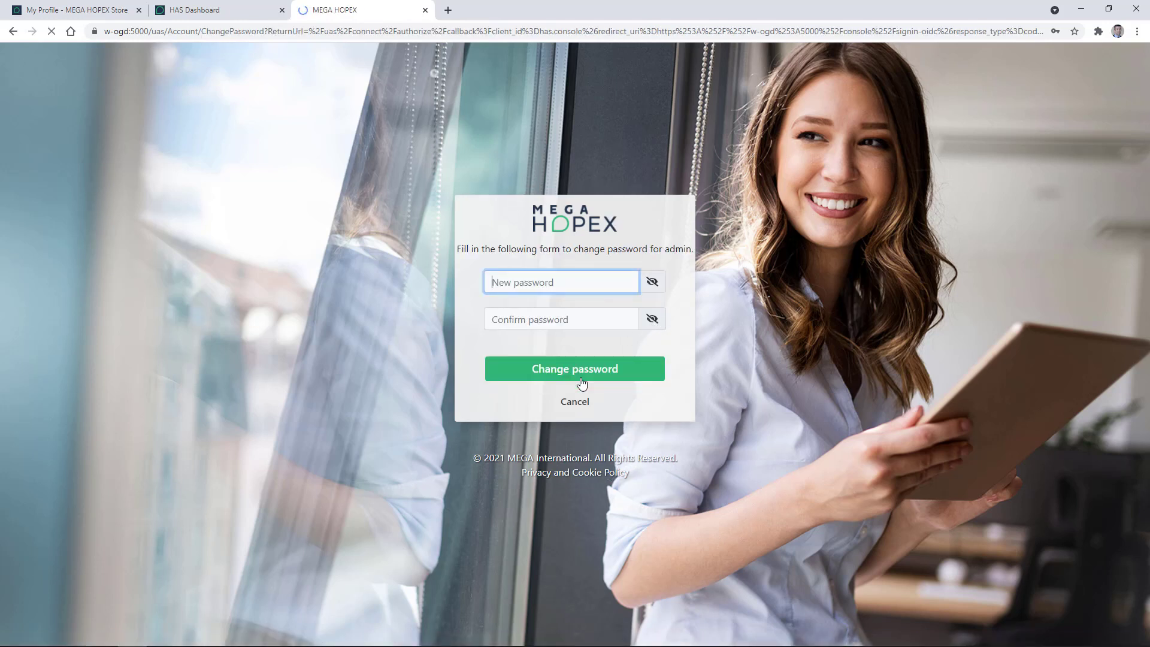
Step: Set and confirm a new admin password, then return to sign-in with it
left_click(500, 292)
type("••••••••")
key("Tab")
key("Tab")
type("••••••••")
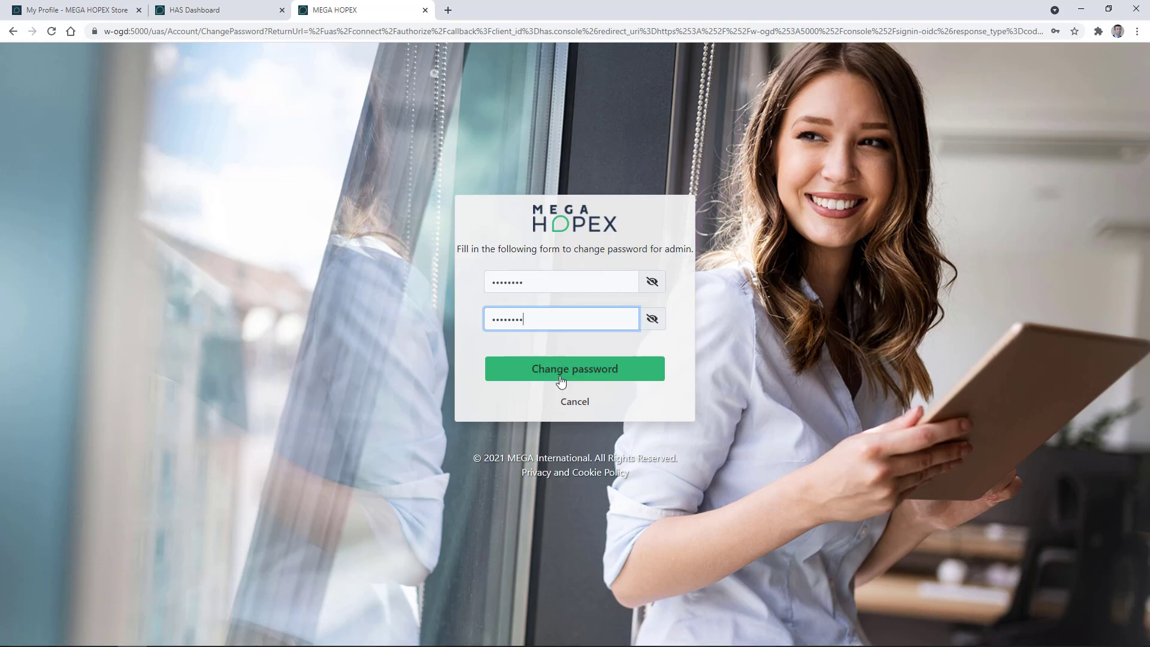
left_click(522, 368)
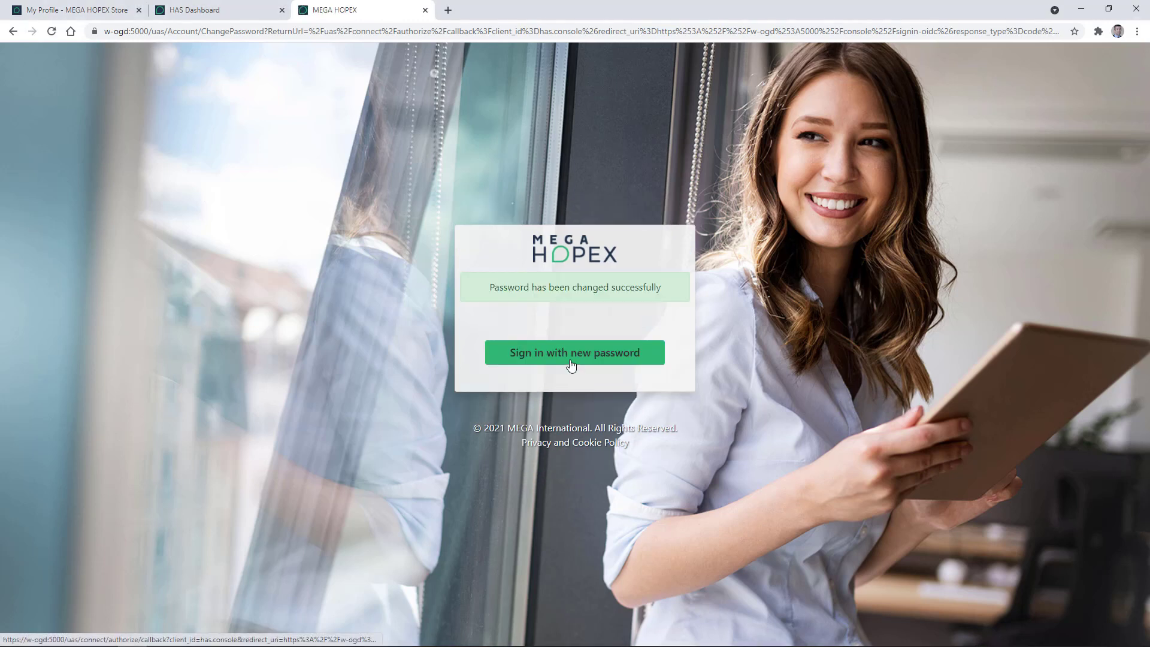
left_click(571, 365)
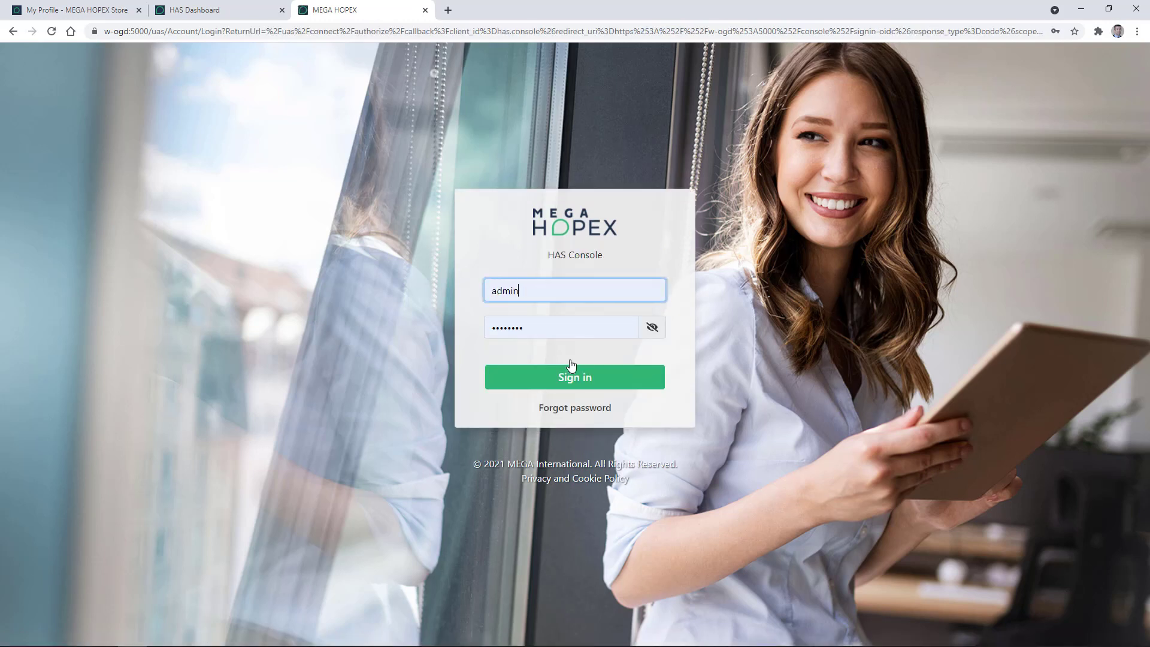
Step: Sign in to HAS Console with the new admin password
left_click(573, 381)
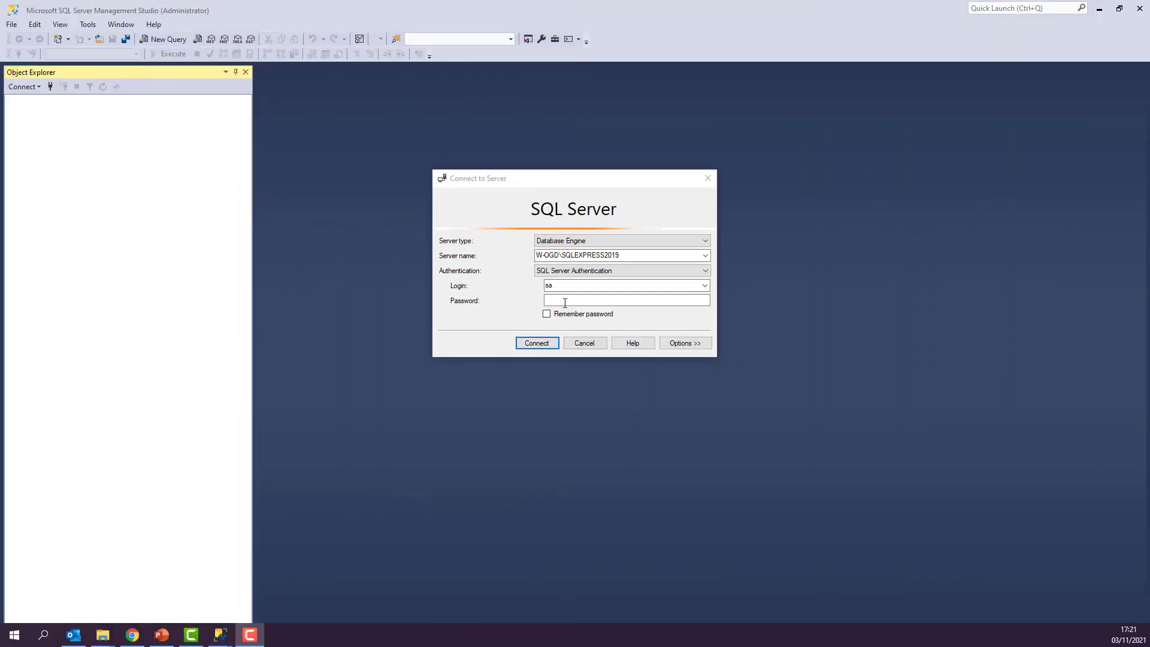
Step: Connect to SQLEXPRESS2019 and select HAS_5000 plus its DEMO and SystemDb backup databases
type("*****")
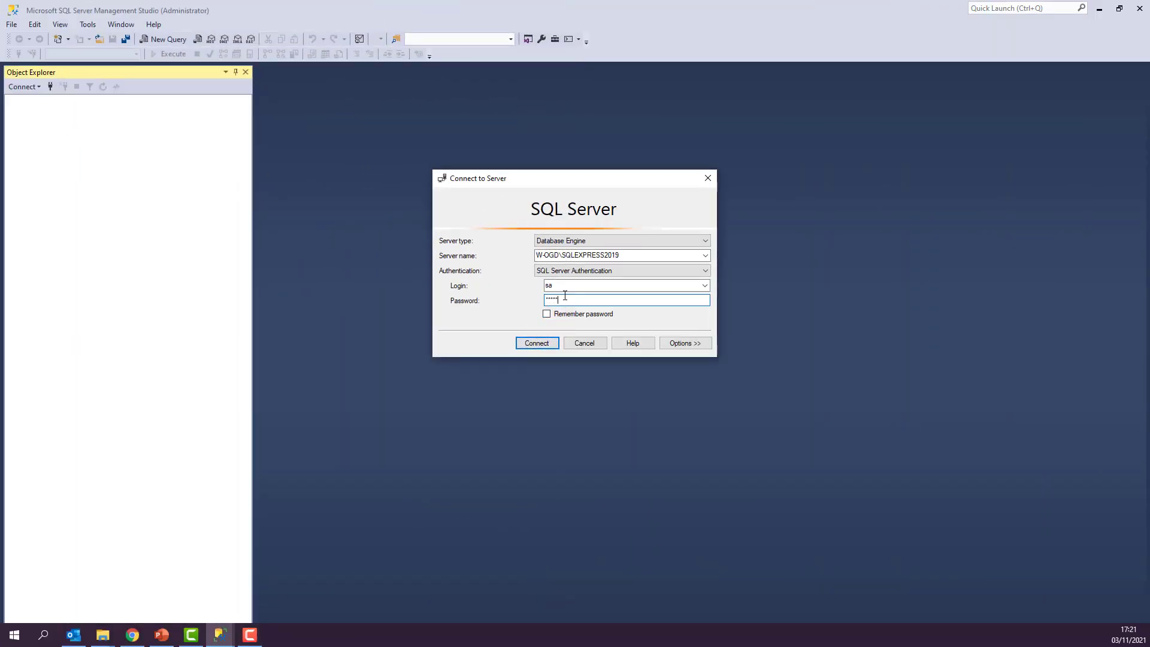
left_click(533, 346)
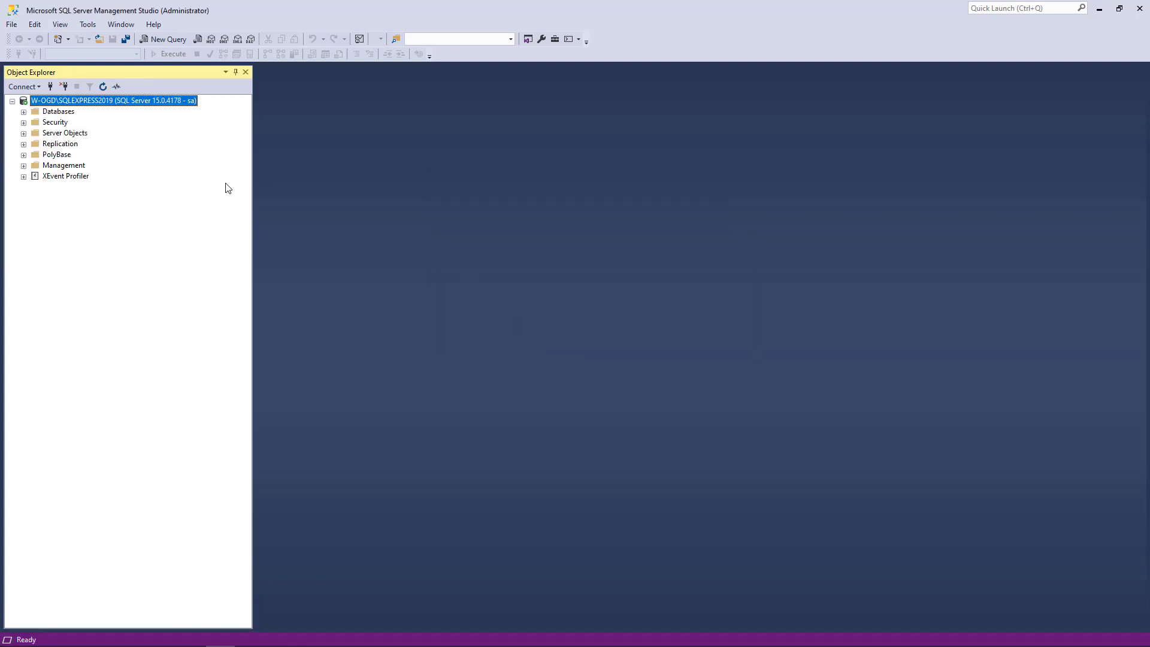
left_click(23, 112)
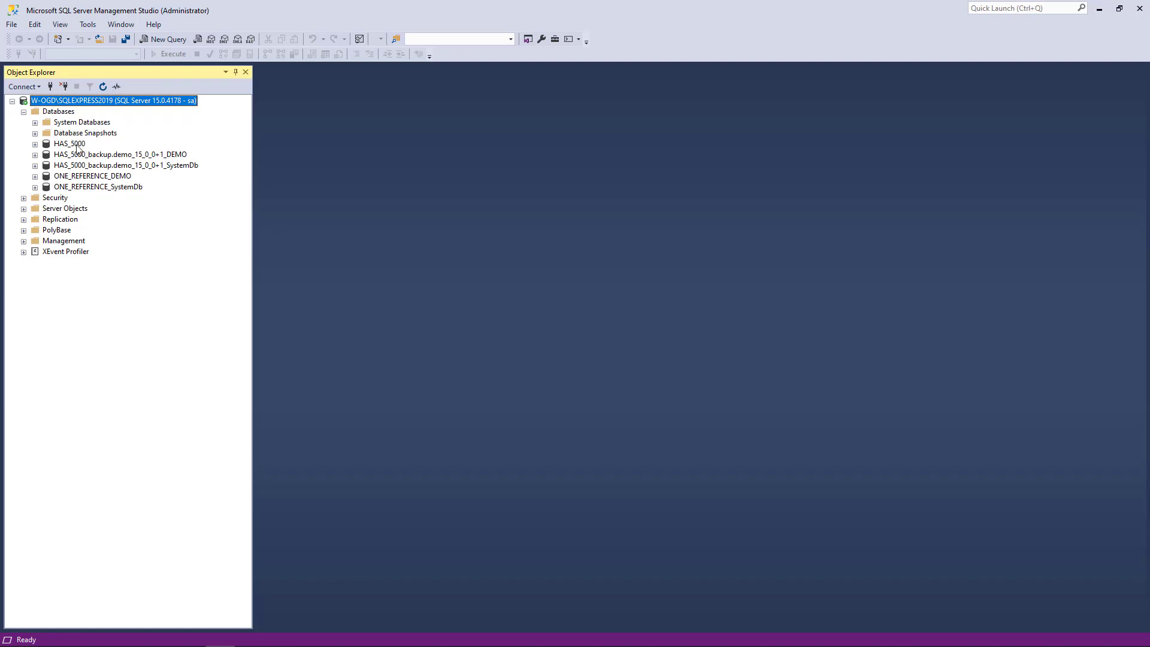
left_click(76, 145)
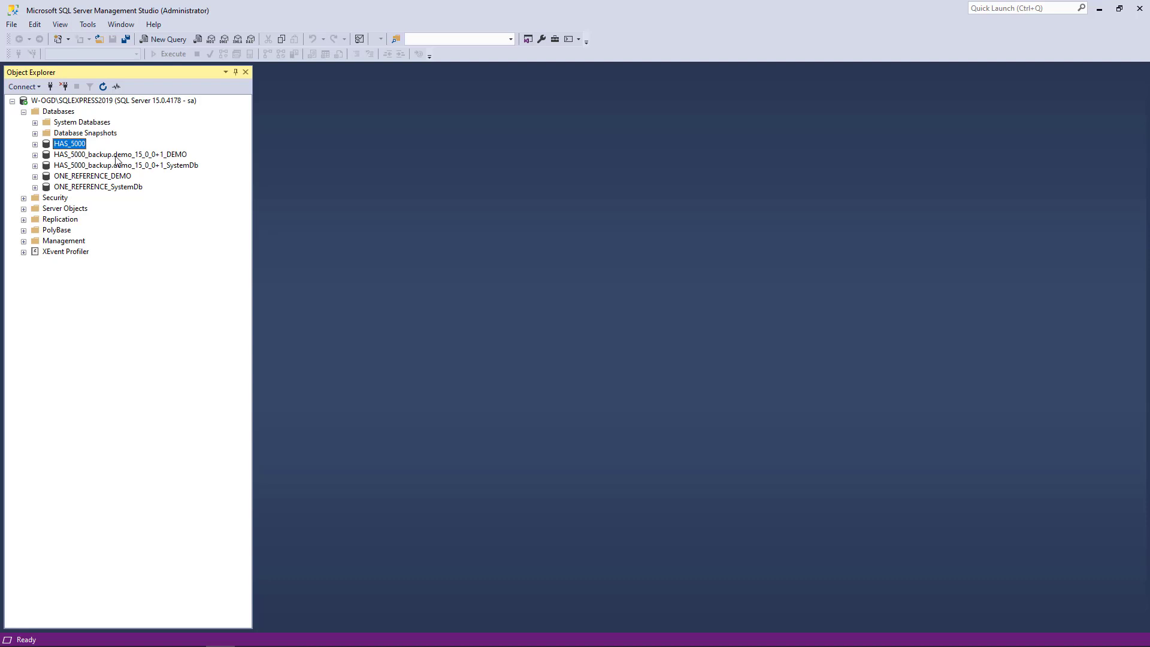
left_click(143, 156)
left_click(159, 168)
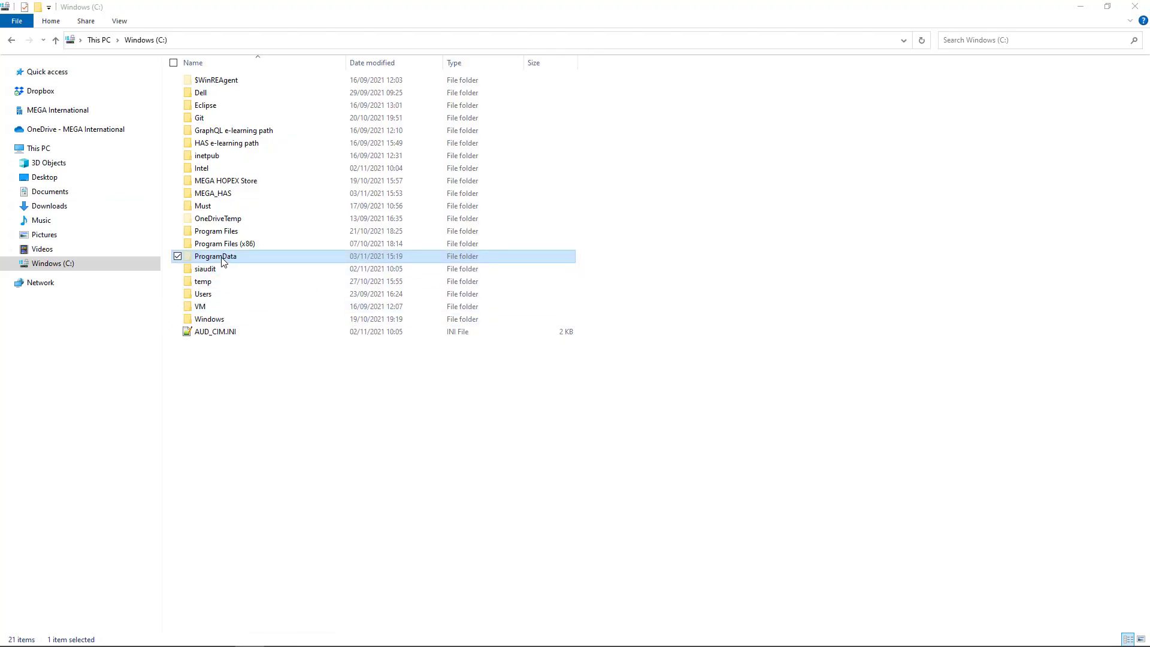
Step: Browse to ProgramData\MEGA\Hopex Application Server\Instance Manager to check HOPEX.yml
left_click(122, 26)
left_click(120, 21)
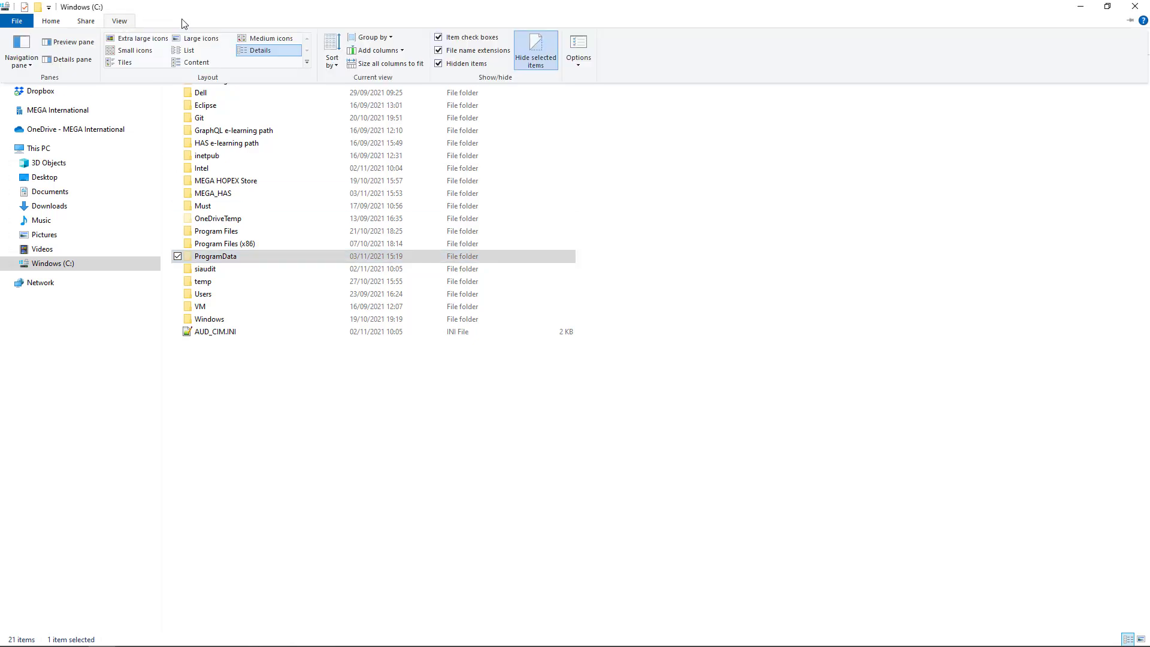
left_click(205, 258)
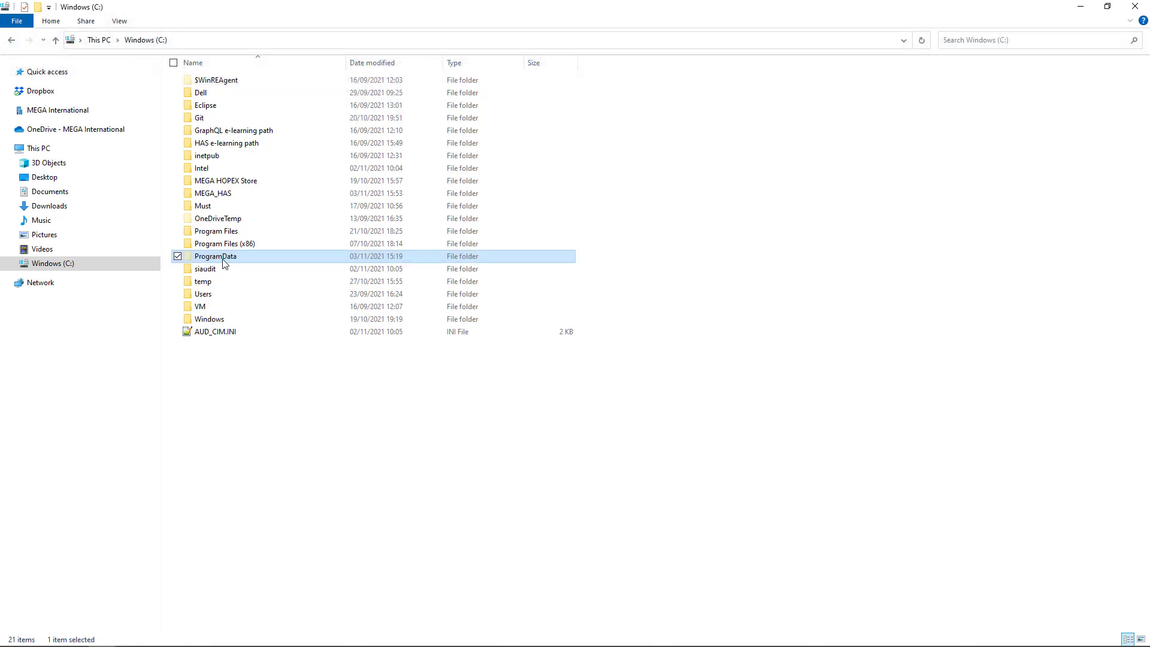
double_click(223, 259)
double_click(209, 325)
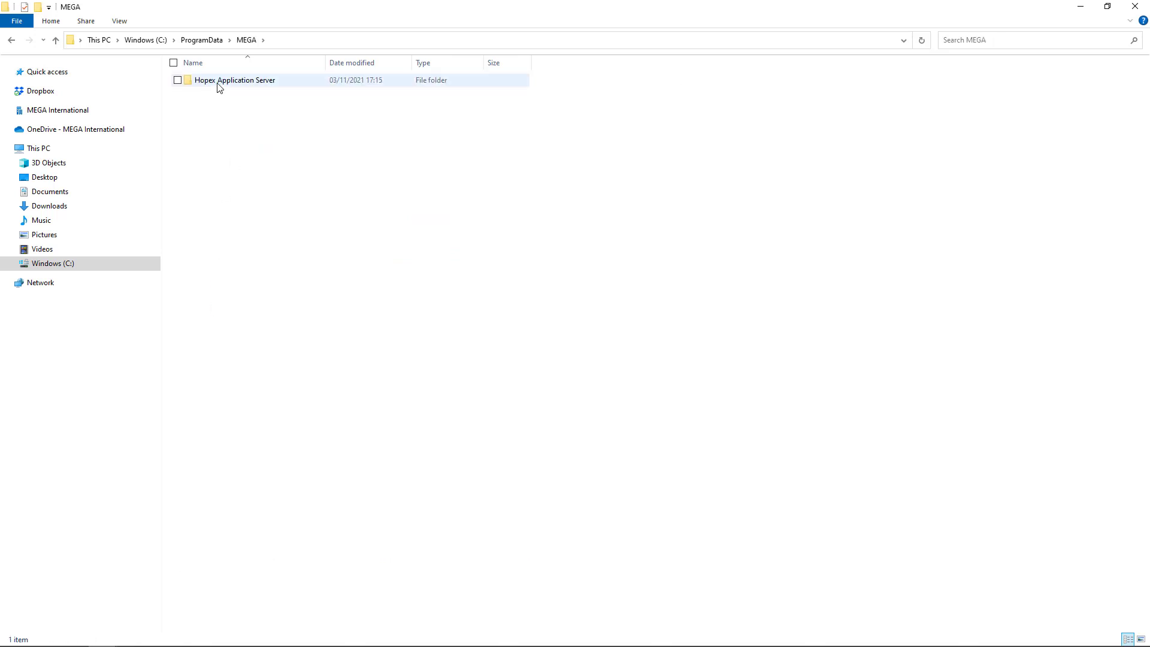
double_click(222, 83)
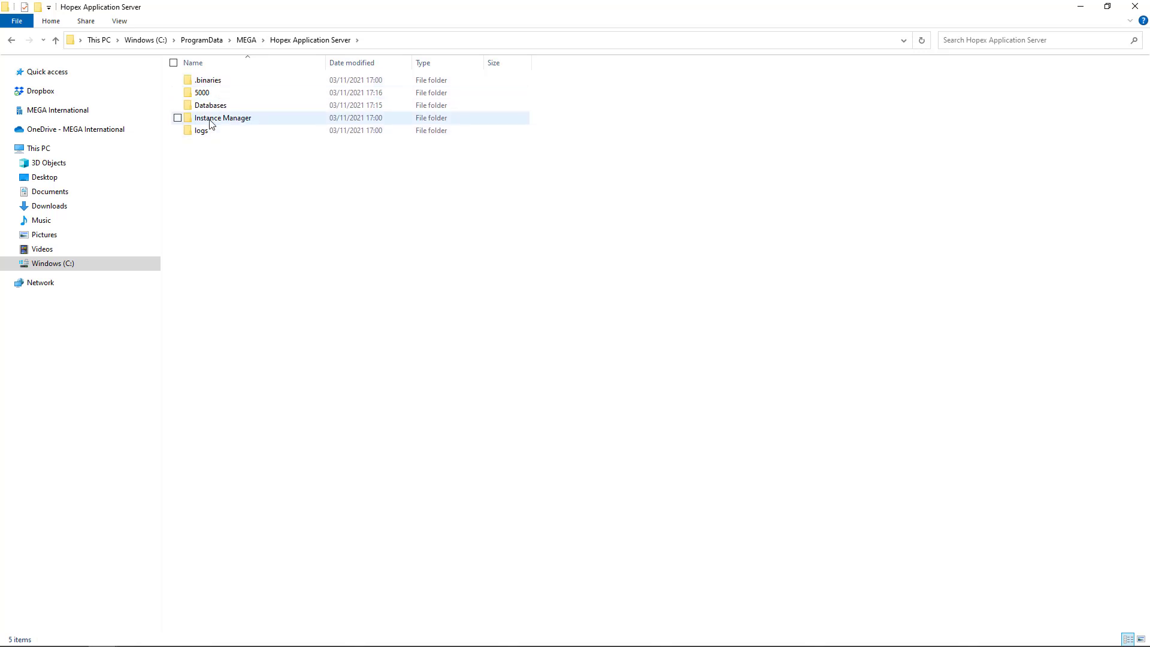
mouse_move(217, 124)
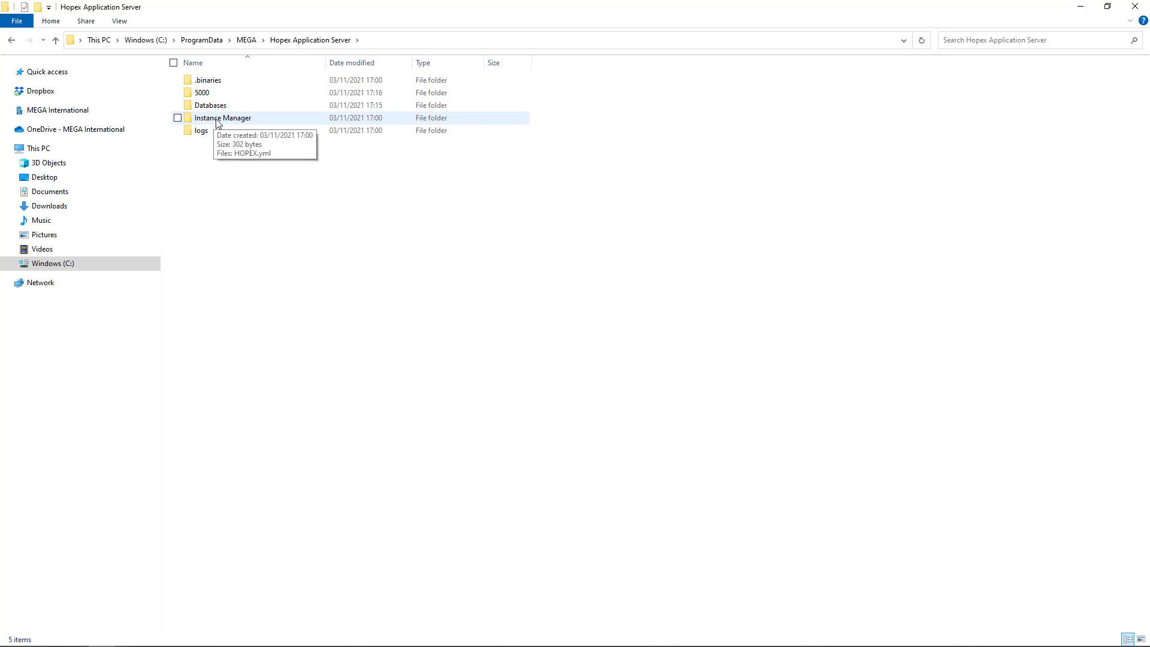
double_click(217, 122)
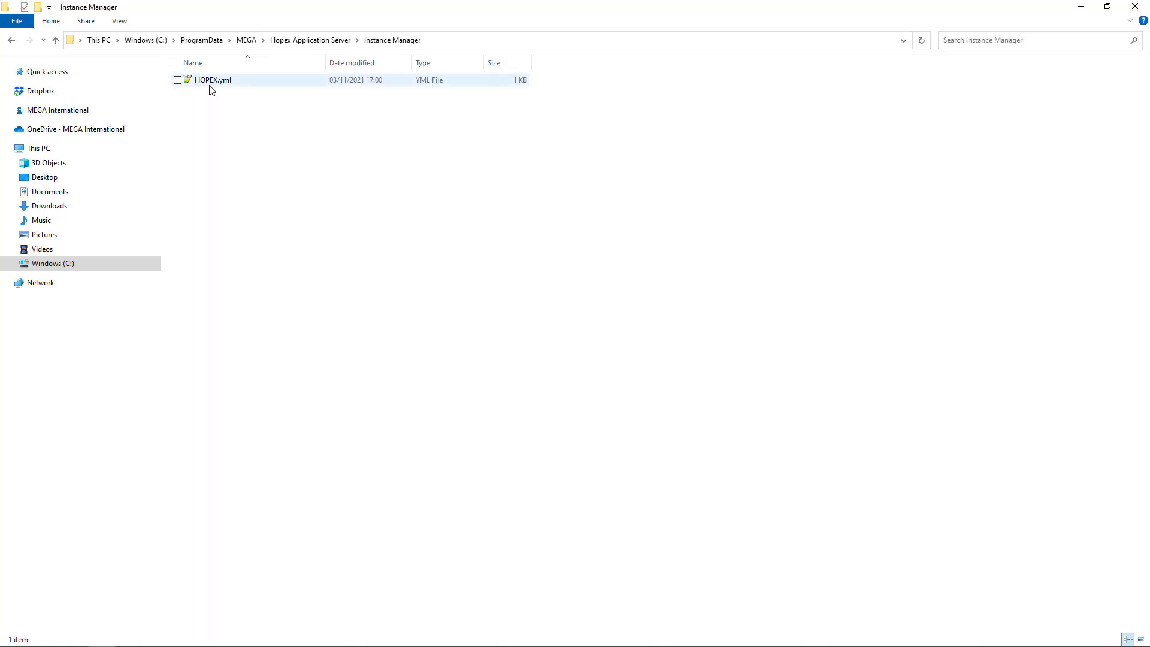
Step: Go back up, open the 5000 instance folder and select Administration.exe
left_click(318, 41)
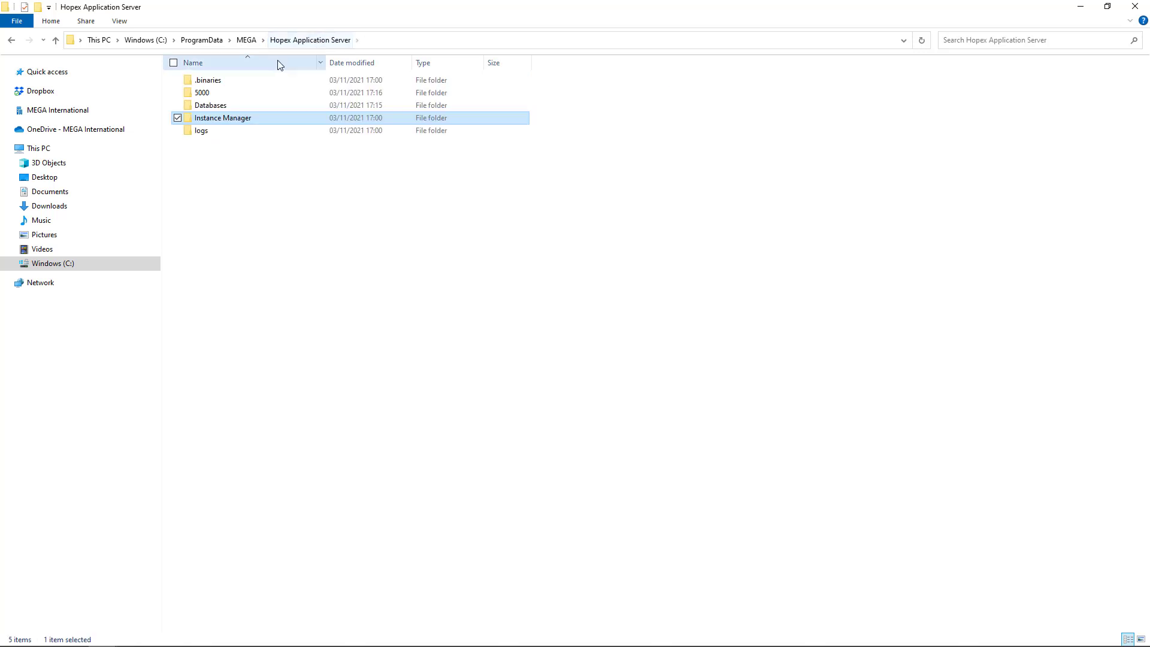
double_click(206, 94)
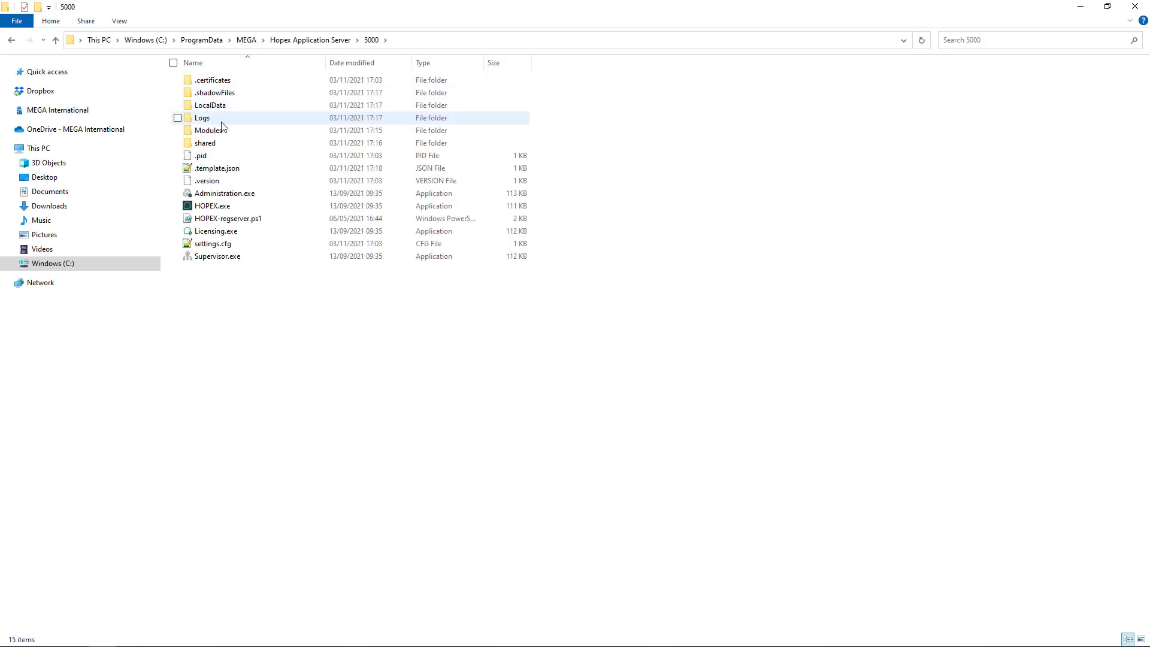
left_click(225, 196)
Step: Launch HOPEX Administration and log in to the HAS_5000 environment as 'system'
double_click(225, 196)
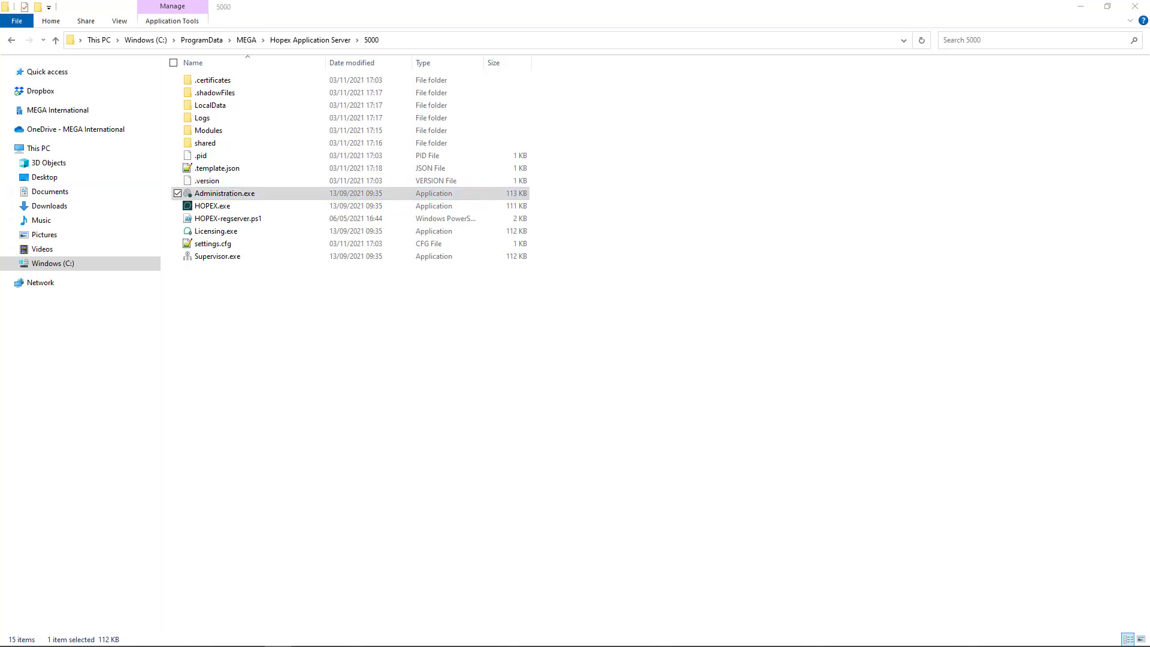
left_click_drag(513, 157, 695, 183)
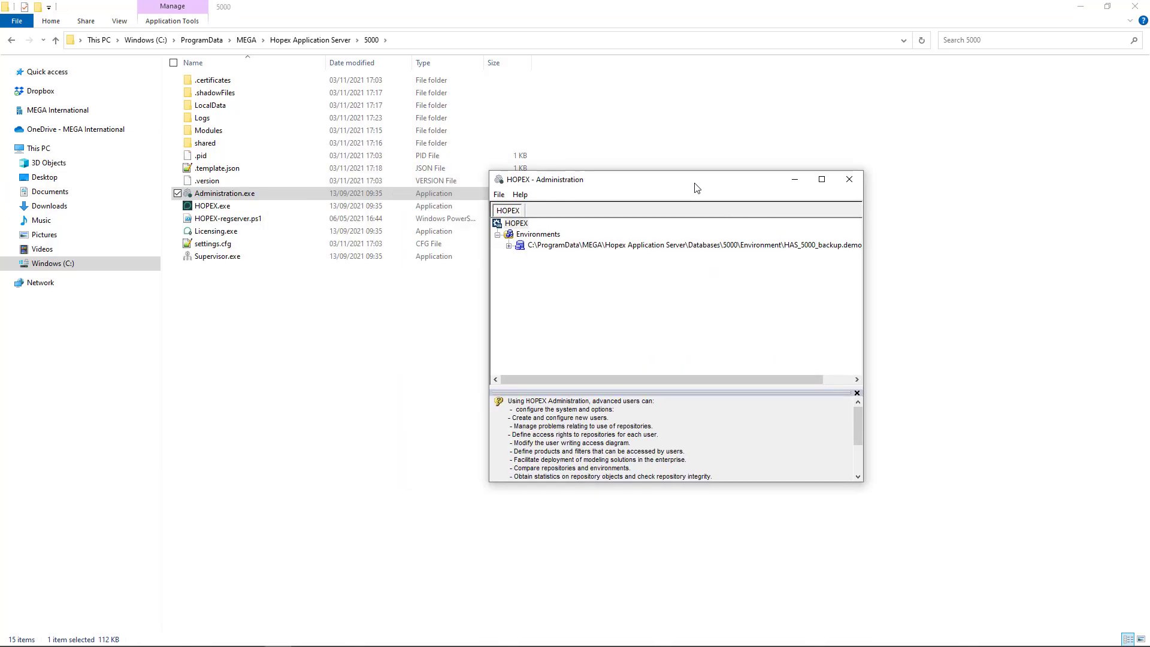
left_click_drag(867, 263, 1023, 262)
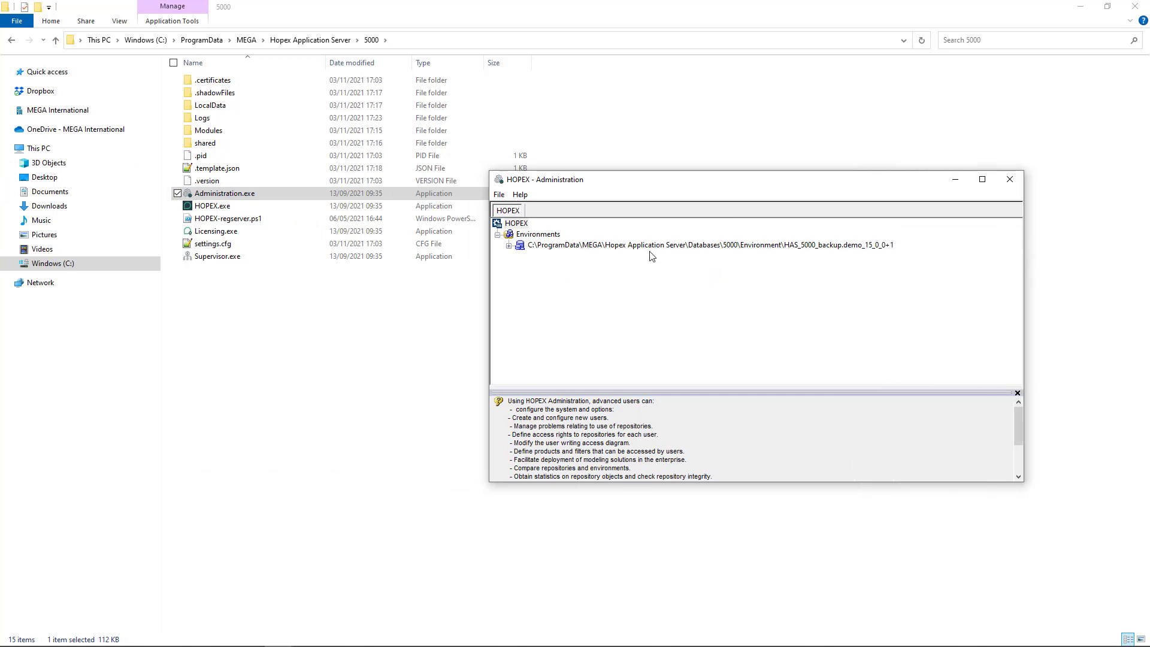
left_click(509, 246)
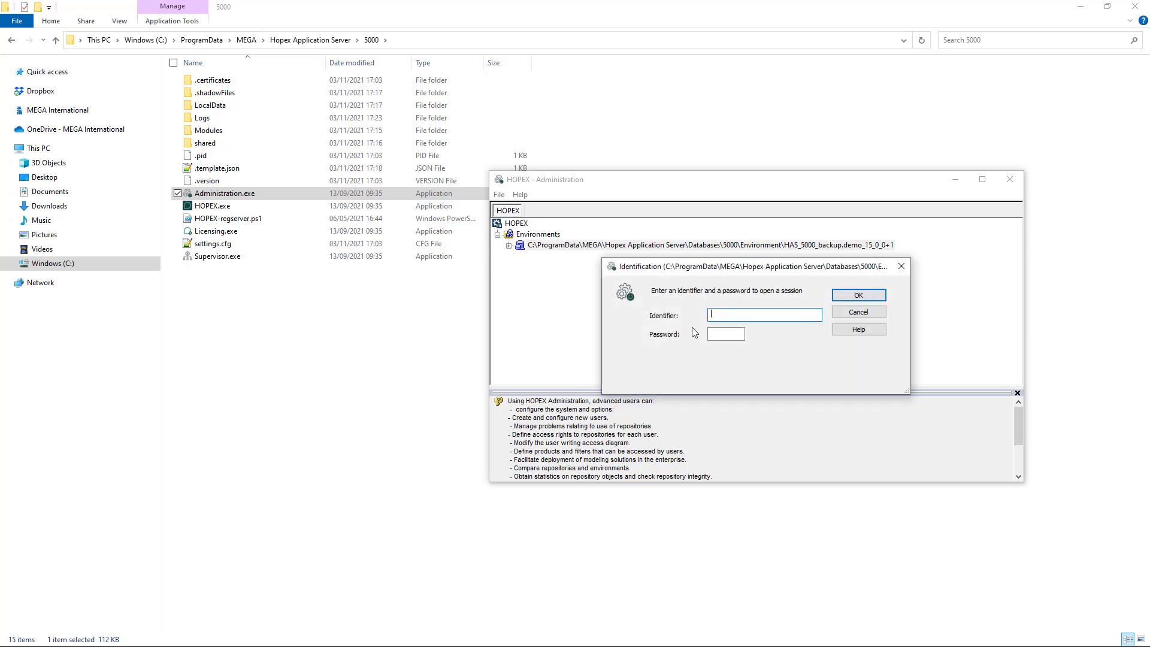
type("system")
left_click(861, 298)
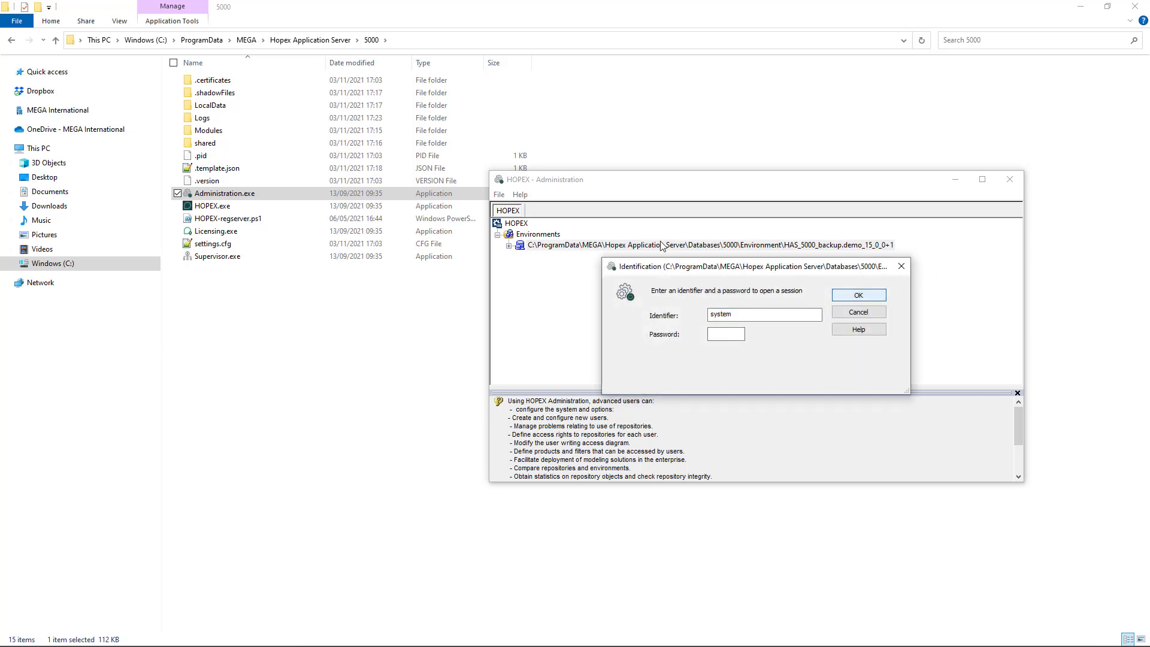
Step: Expand Repositories to review SystemDb and DEMO, then close HOPEX Administration
left_click(509, 246)
left_click(520, 257)
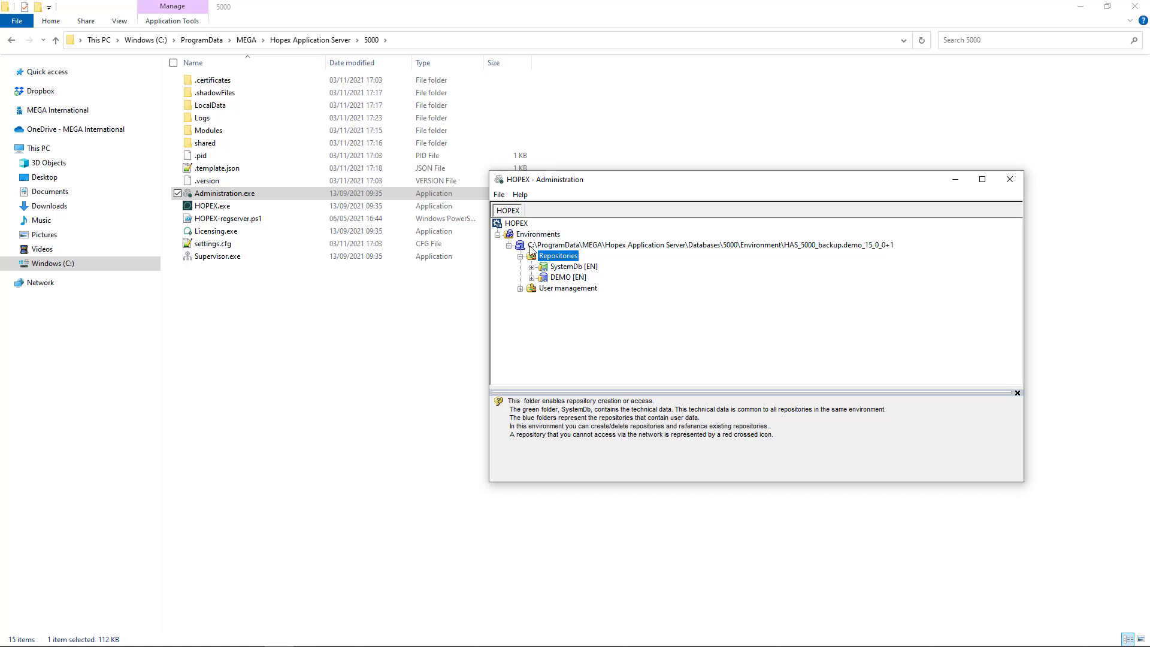
right_click(551, 235)
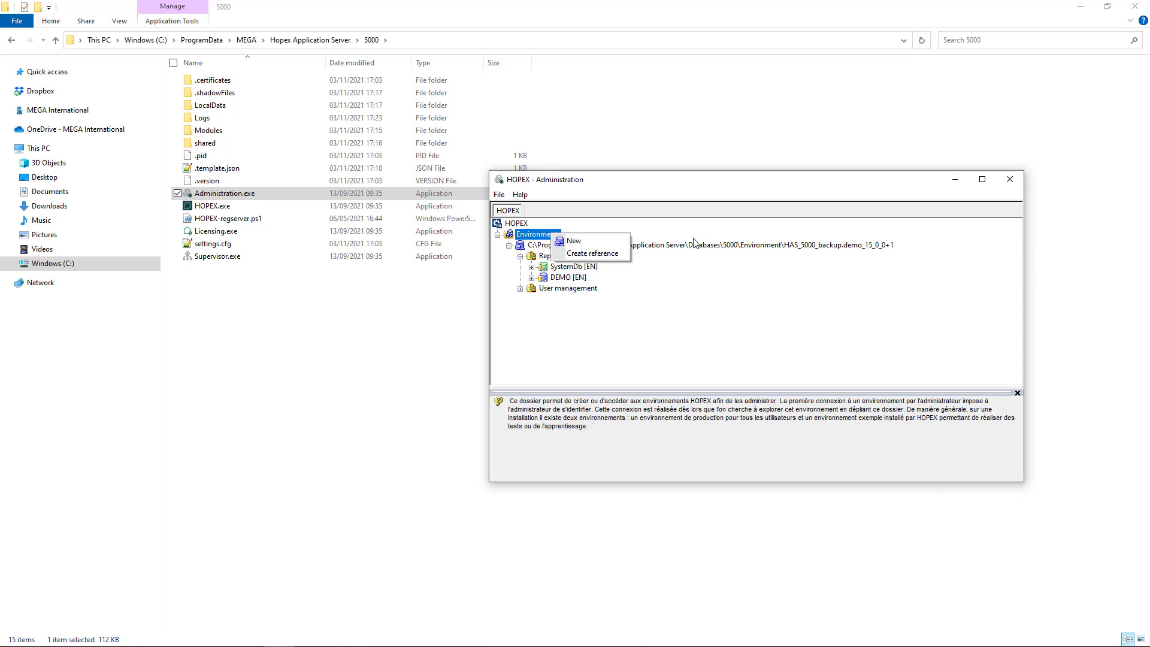
left_click(1019, 180)
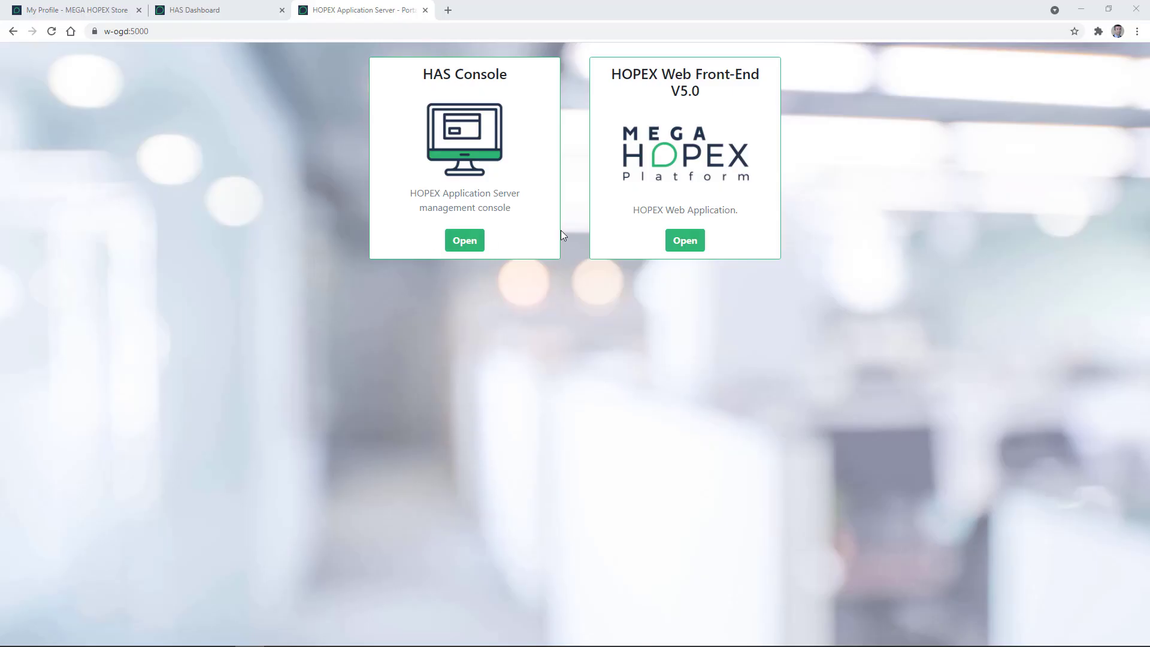